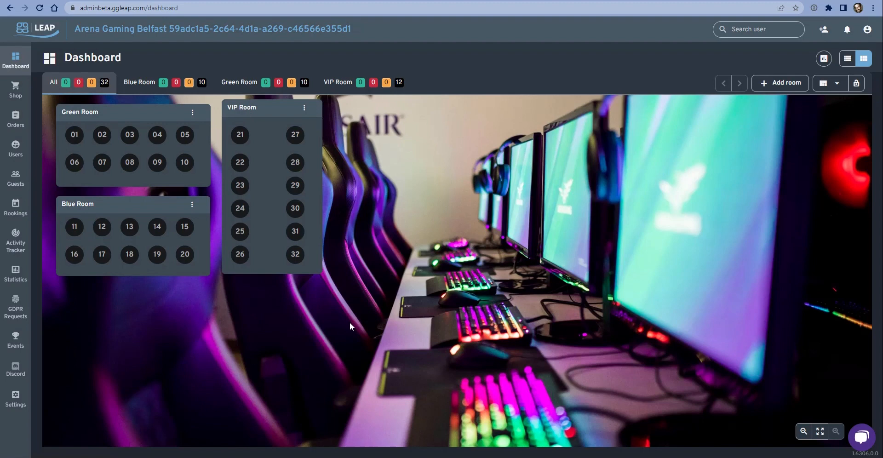
Step: Open the Events challenges and view the non-repeatable Fortnite challenges, plus the non-repeatable and daily League of Legends ones
click(15, 341)
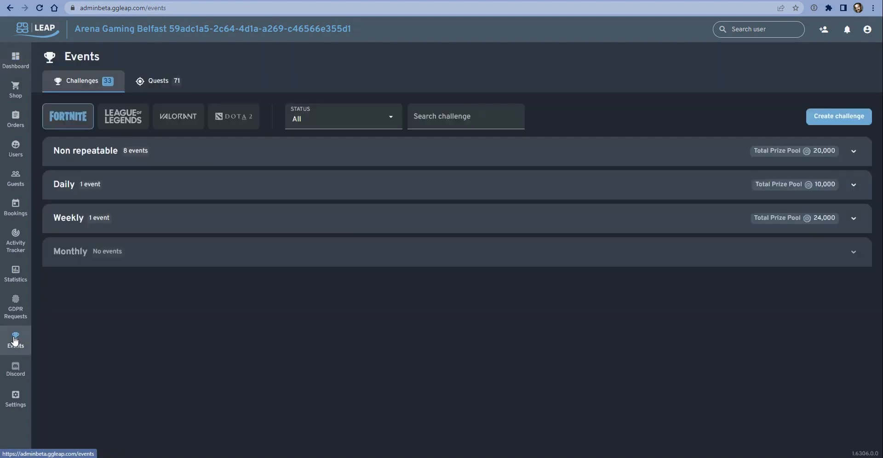
click(79, 151)
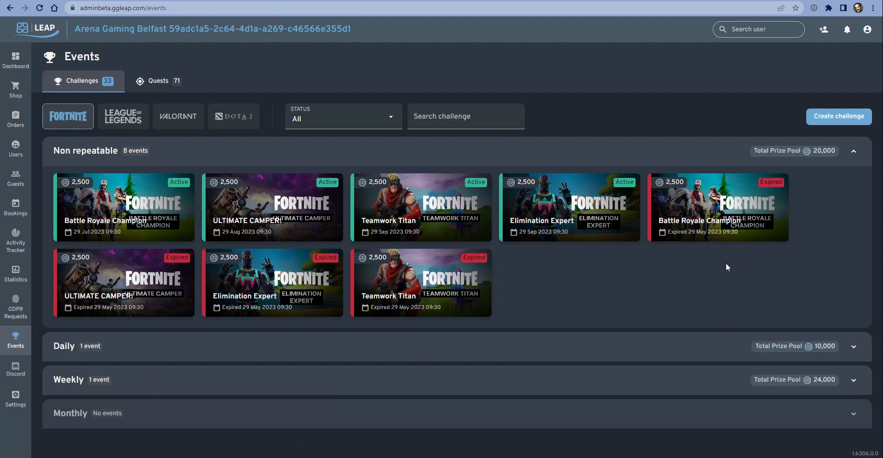
click(128, 122)
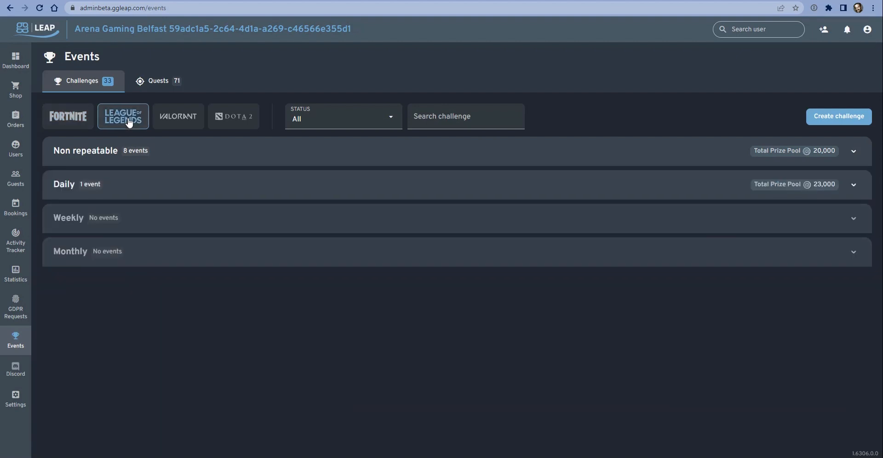
click(120, 152)
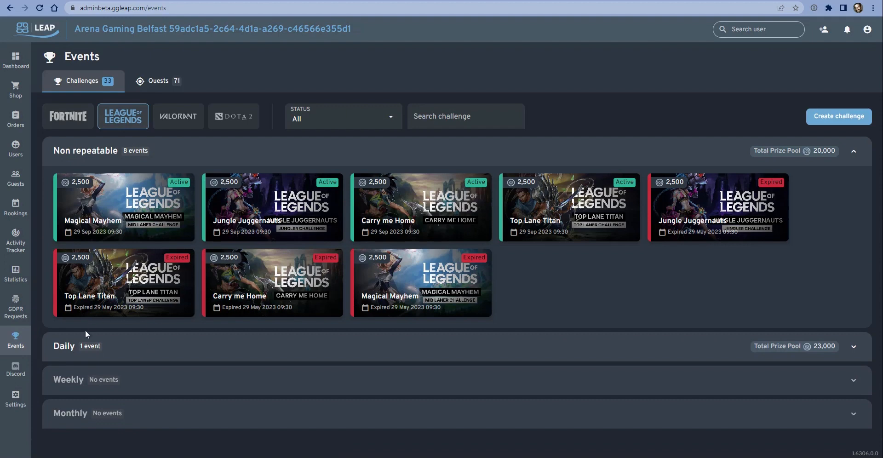
click(106, 359)
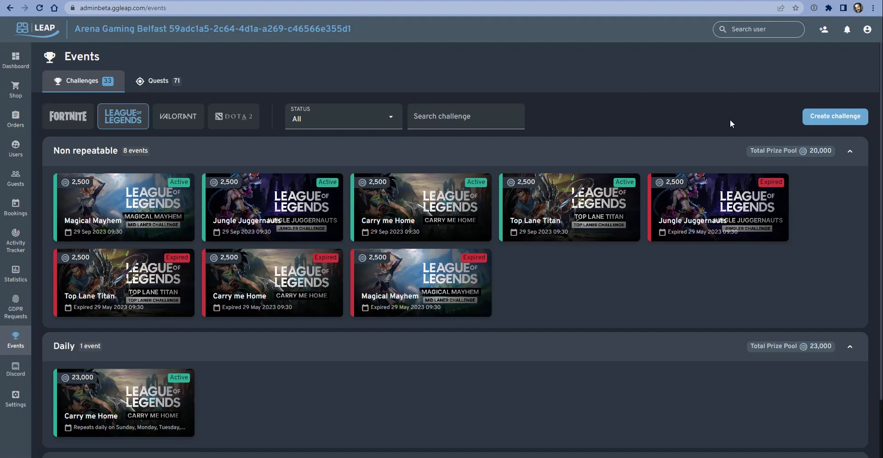
Step: Start creating a new challenge and browse the available League of Legends templates
click(818, 121)
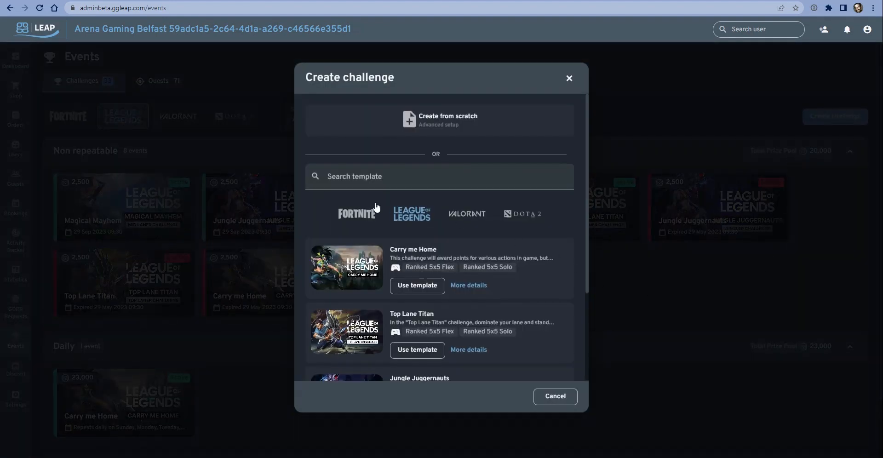
scroll(437, 285, down, 3)
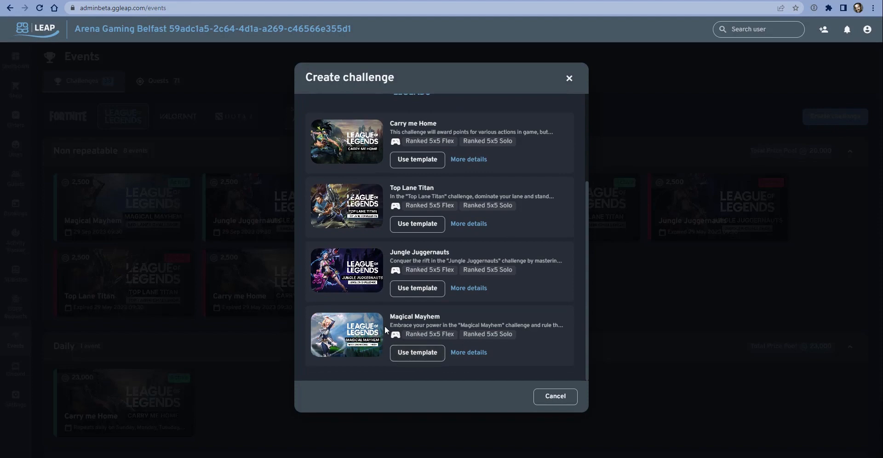
scroll(378, 318, up, 3)
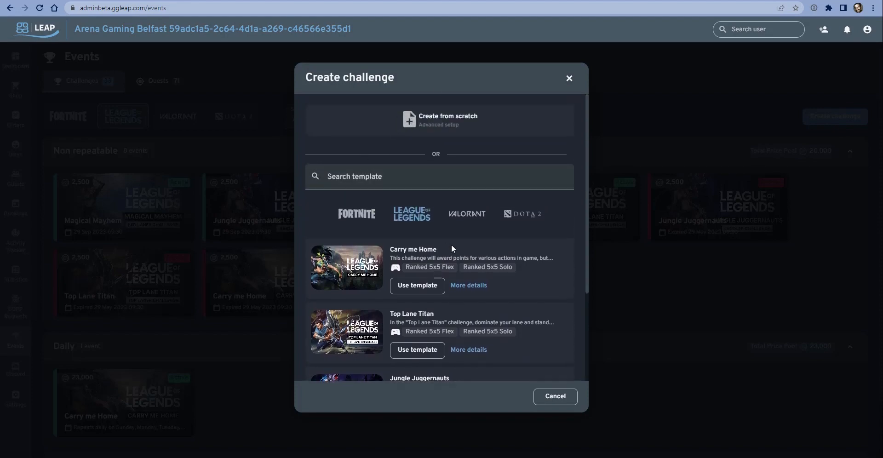
scroll(551, 275, down, 2)
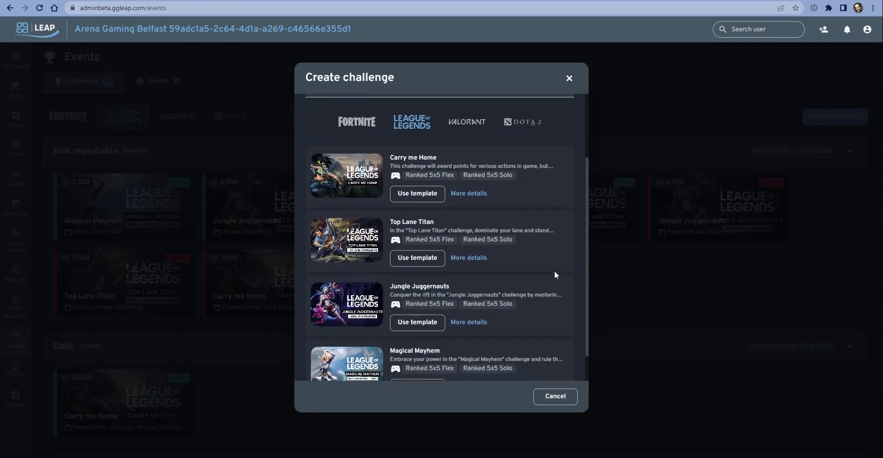
scroll(554, 272, down, 1)
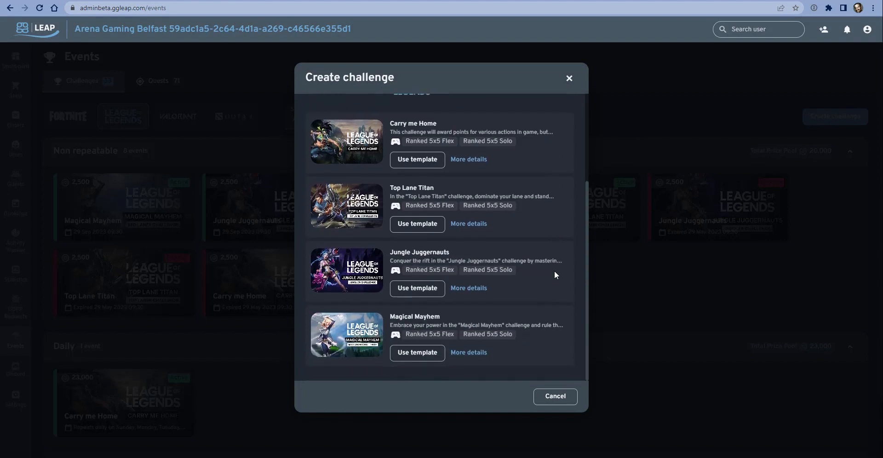
Step: Review the description and scoring details of the Jungle Juggernauts template, and use it for the new challenge
click(462, 289)
scroll(459, 289, down, 3)
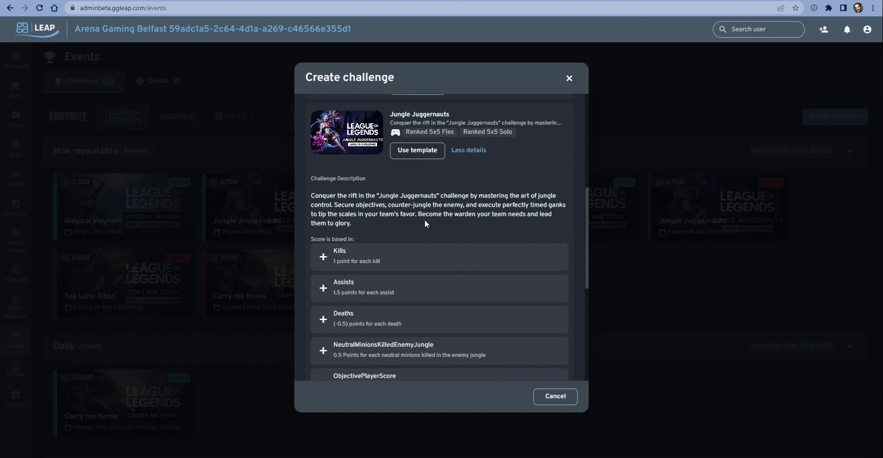
scroll(387, 347, down, 2)
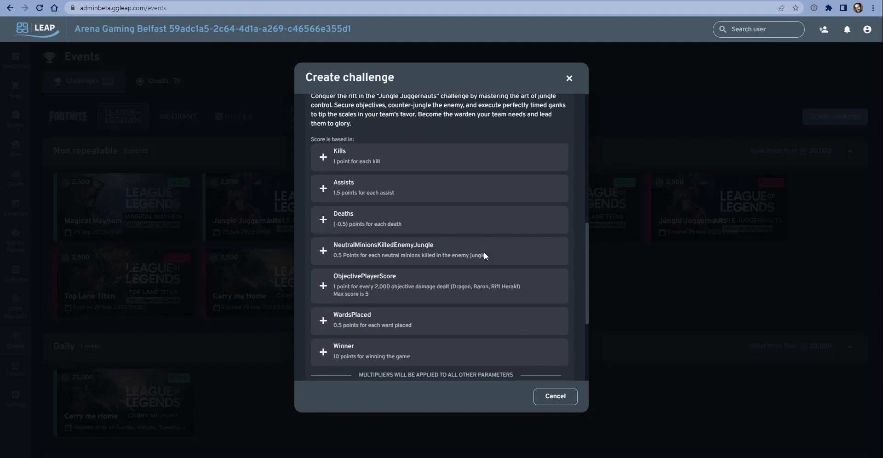
scroll(484, 252, down, 3)
scroll(437, 297, up, 2)
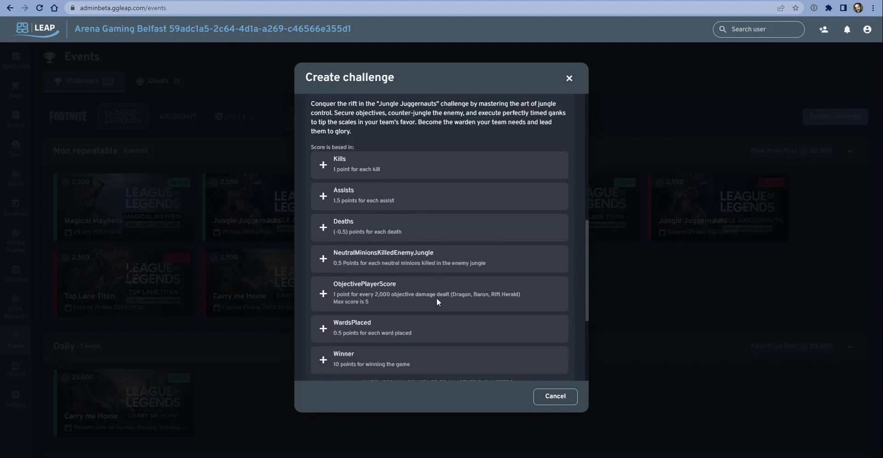
scroll(435, 299, up, 3)
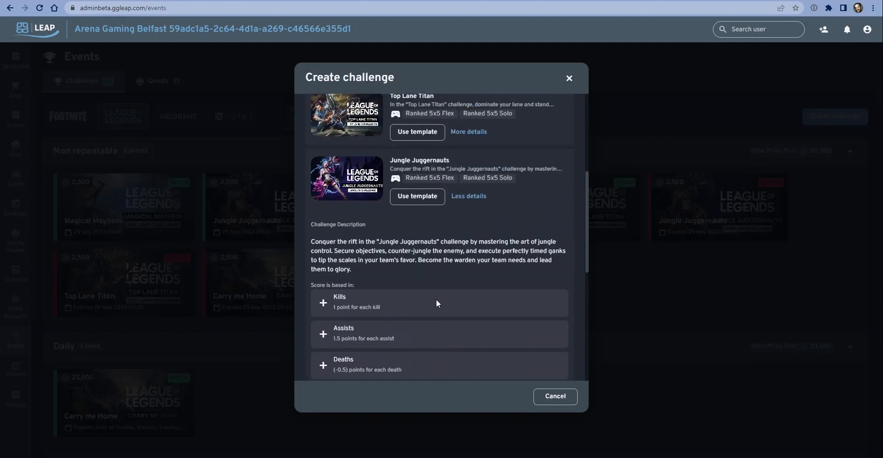
click(411, 198)
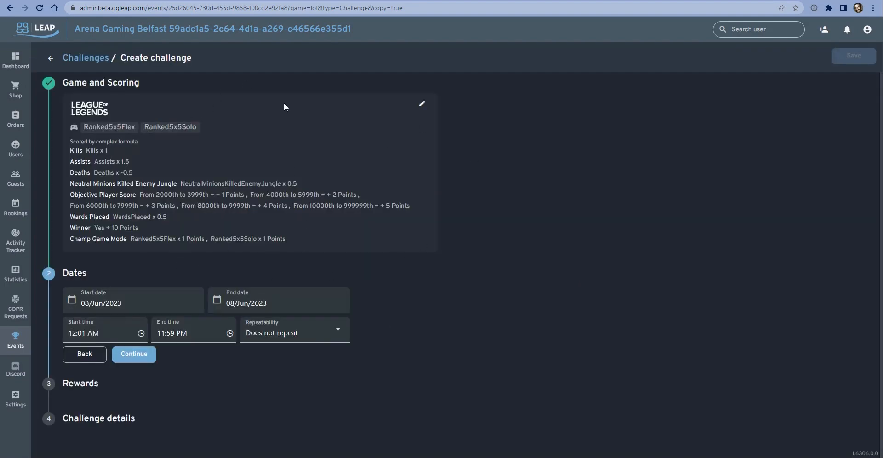
Step: Edit the Game and Scoring section to allow only the Normal Blind and Normal Draft game modes
click(421, 105)
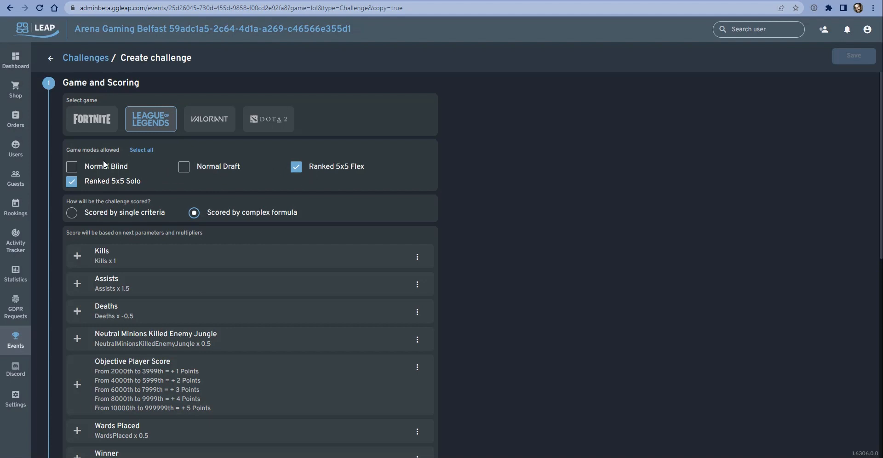
click(72, 181)
click(296, 166)
click(186, 168)
click(72, 167)
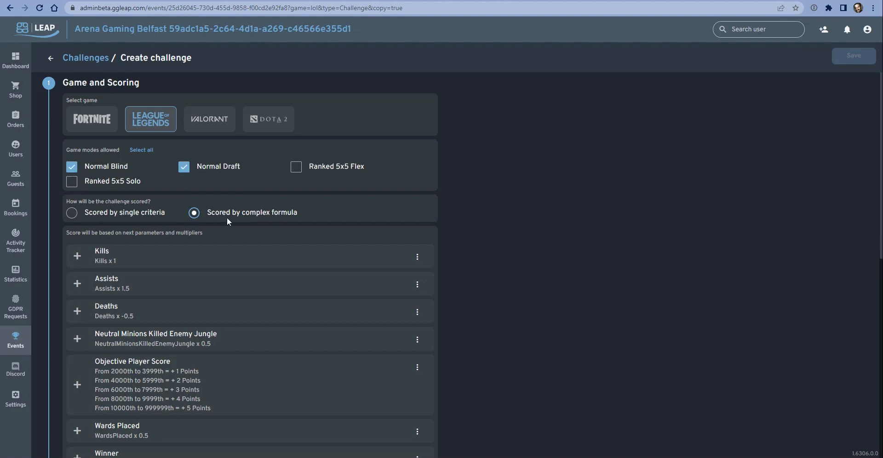
Step: Examine the complex formula's scoring parameters, game mode multiplier and match totalling options
scroll(106, 255, down, 2)
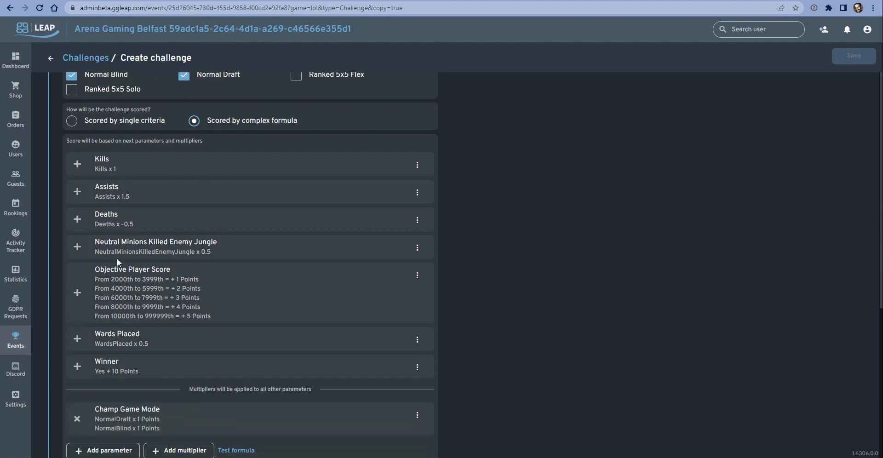
scroll(190, 314, down, 1)
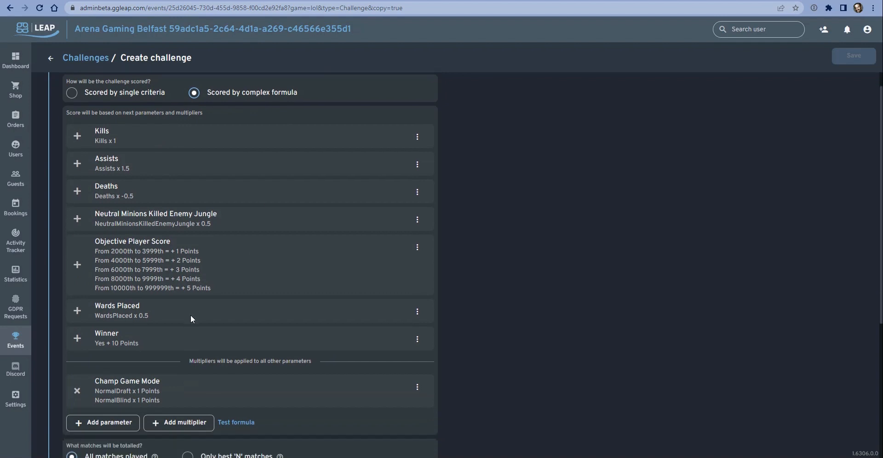
scroll(187, 167, up, 1)
scroll(187, 184, down, 1)
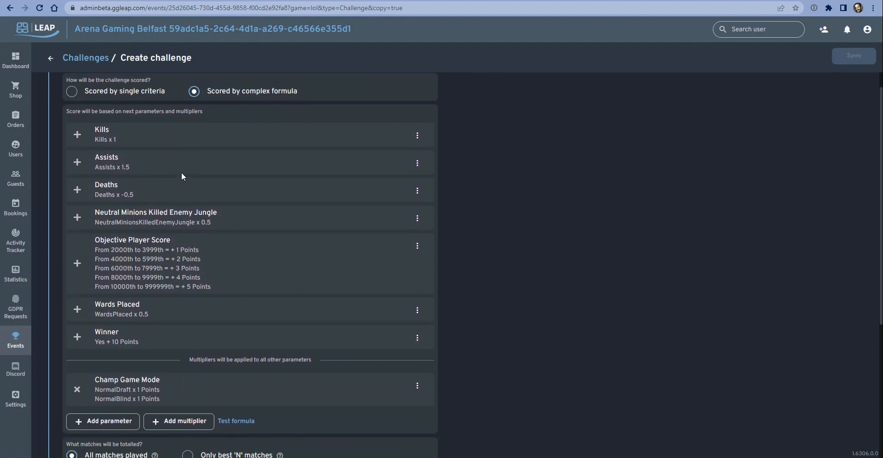
scroll(181, 174, up, 1)
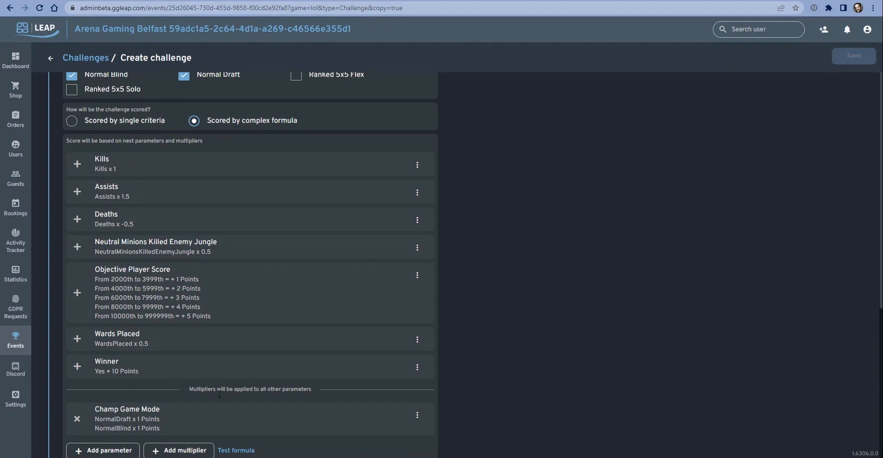
scroll(177, 406, down, 2)
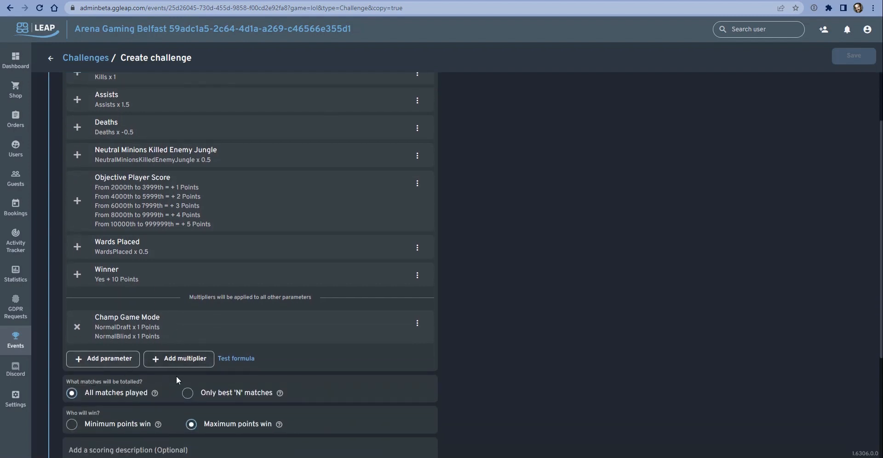
scroll(161, 322, up, 1)
scroll(158, 302, up, 1)
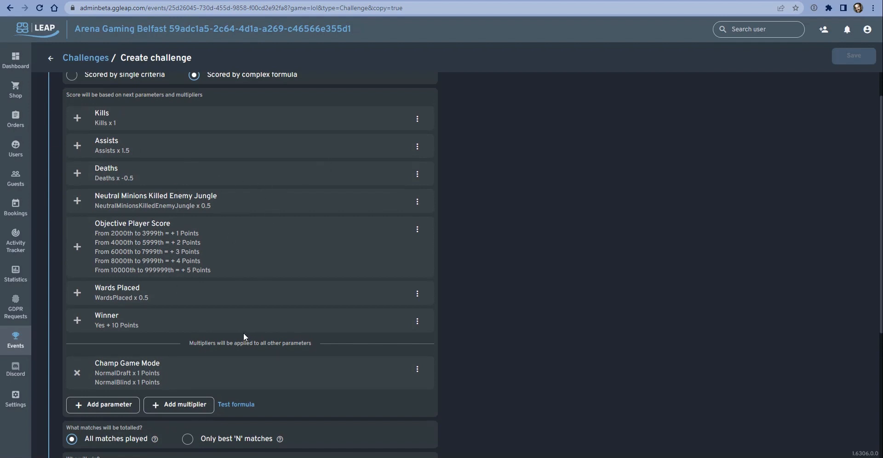
scroll(268, 295, up, 1)
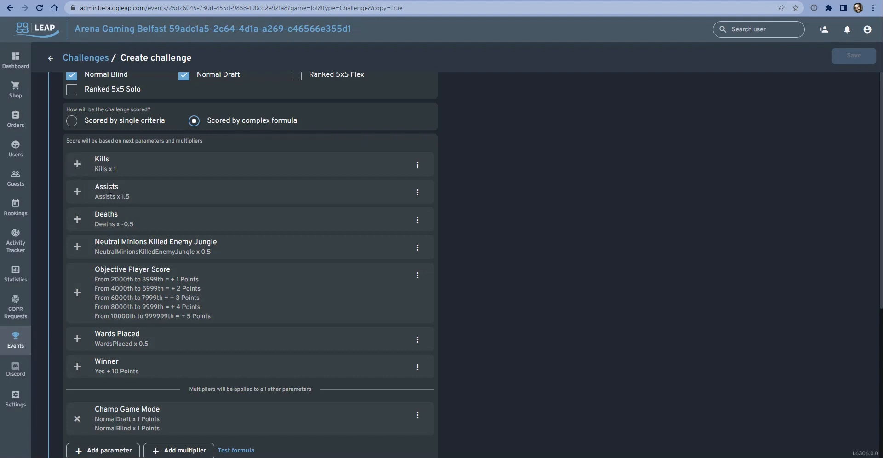
scroll(129, 239, up, 1)
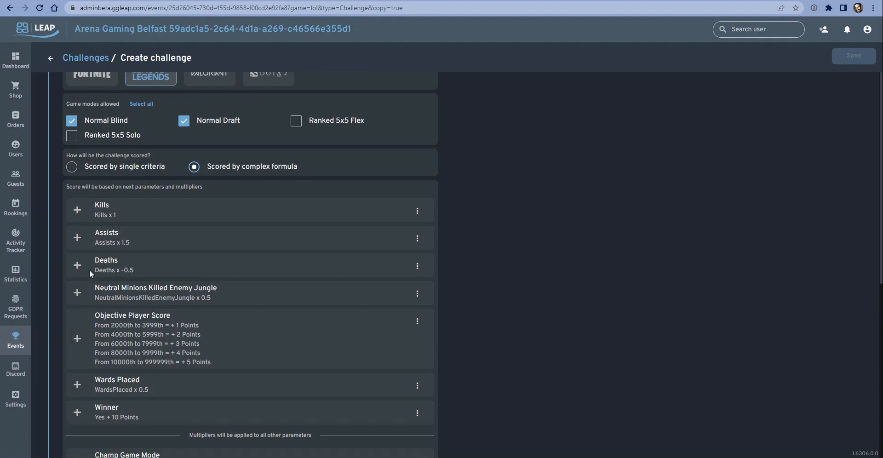
scroll(152, 263, down, 1)
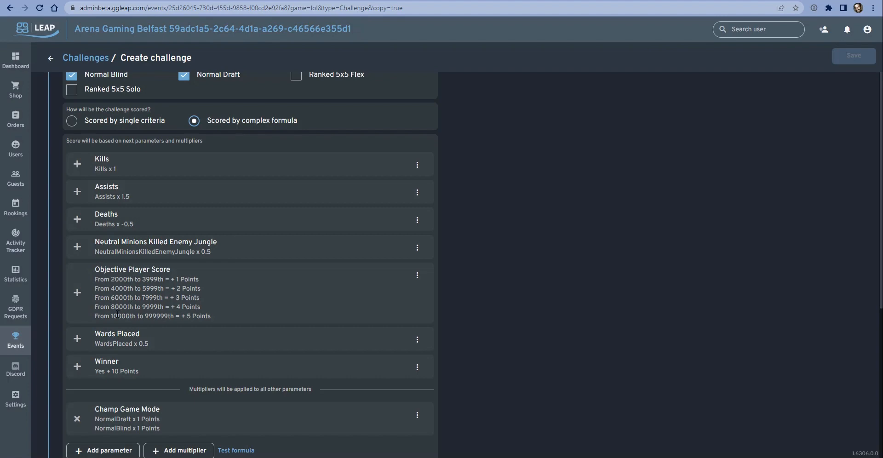
Step: Inspect the ranges and description of the Objective Player Score parameter, and close it without saving
click(417, 275)
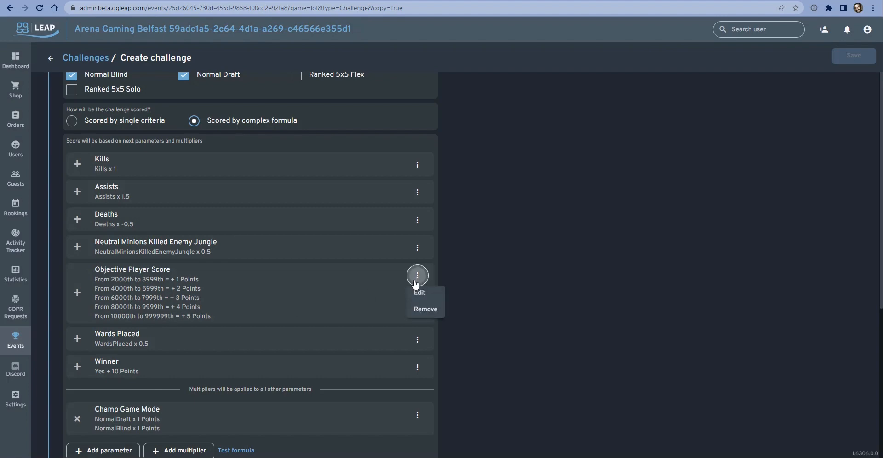
click(423, 293)
scroll(388, 285, down, 2)
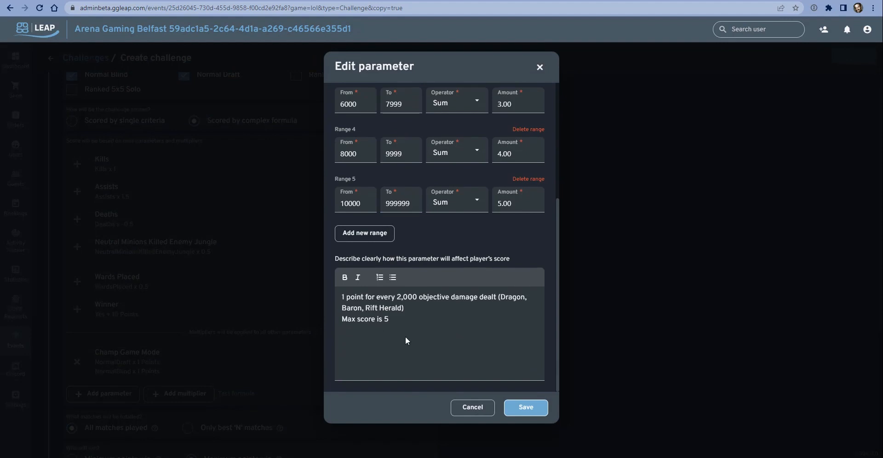
scroll(459, 338, up, 4)
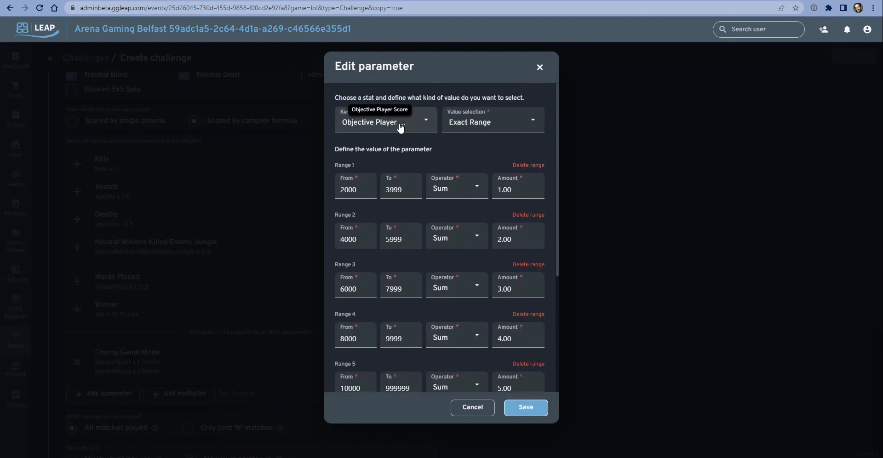
click(473, 409)
Step: Allow the Ranked 5x5 Flex and Ranked 5x5 Solo game modes in addition to the normal modes
scroll(219, 298, down, 1)
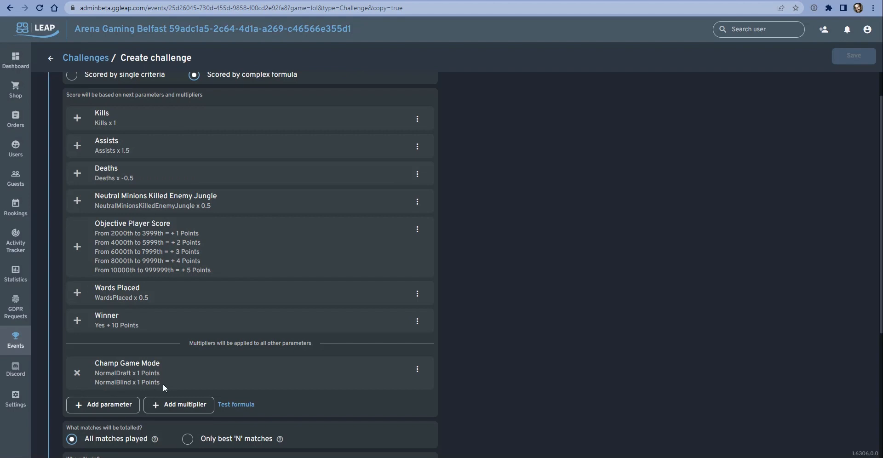
scroll(193, 285, up, 3)
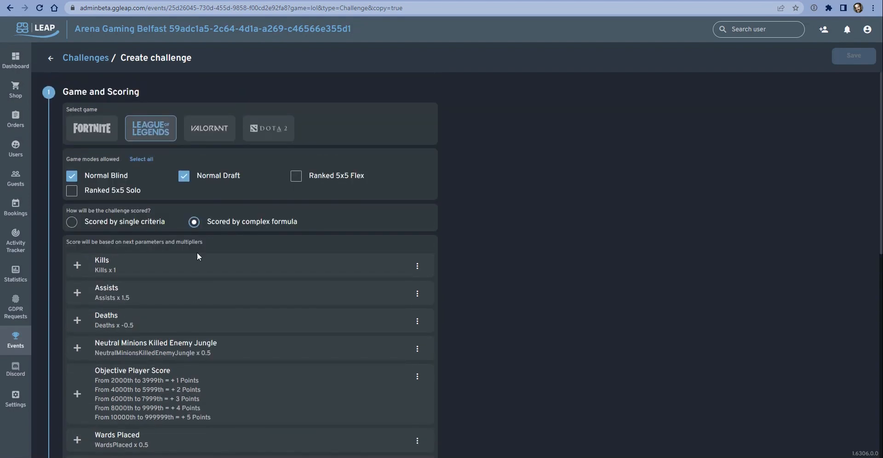
click(296, 176)
click(72, 190)
Step: Set the Champ Game Mode multiplier to 1.5 for both Ranked5x5Flex and Ranked5x5Solo, and save it
scroll(157, 197, down, 4)
click(416, 332)
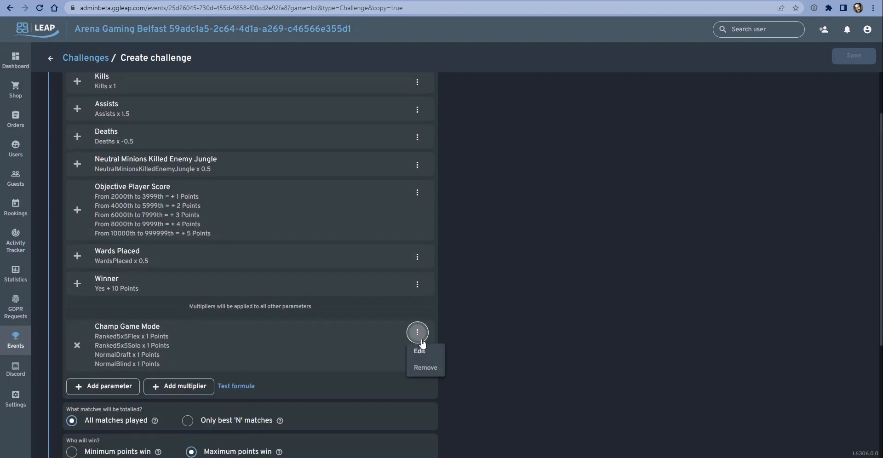
click(420, 356)
click(457, 191)
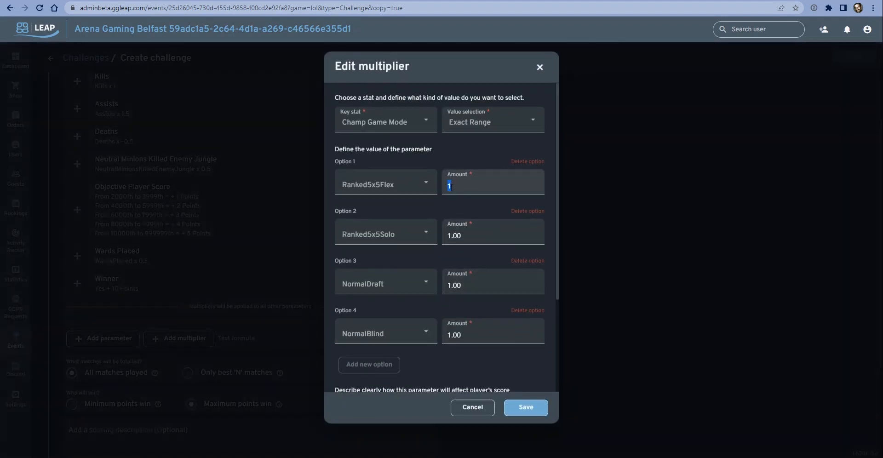
text(1.5)
click(500, 225)
text(1.5)
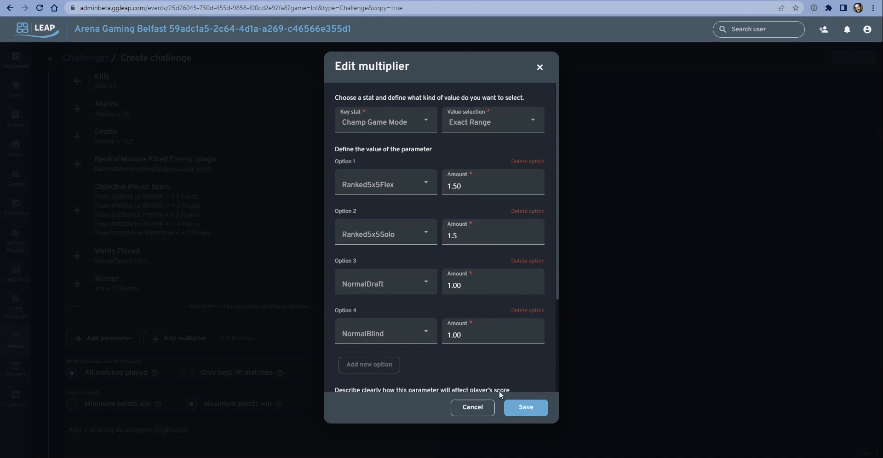
click(299, 111)
click(530, 409)
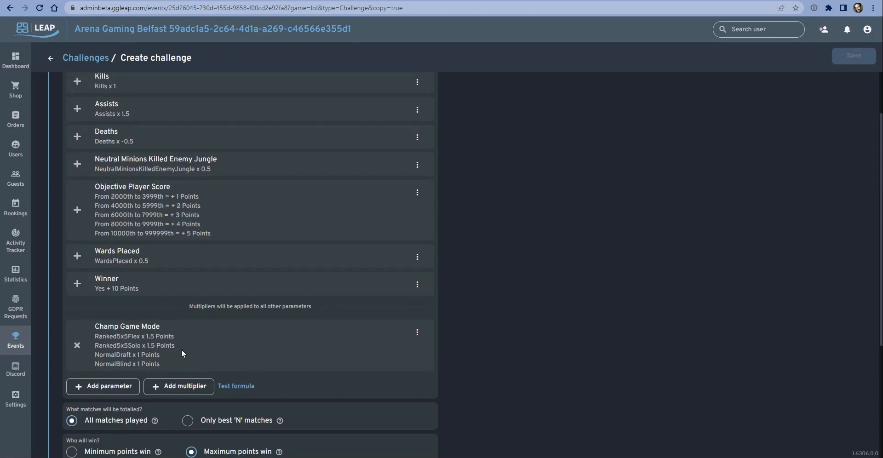
Step: Start a new scoring parameter for the complex formula with Wards Killed as its key stat
scroll(187, 349, up, 3)
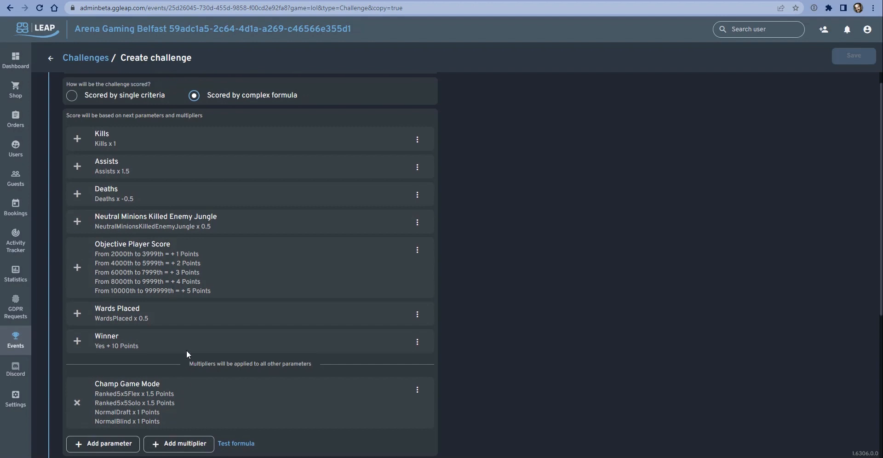
scroll(151, 281, down, 1)
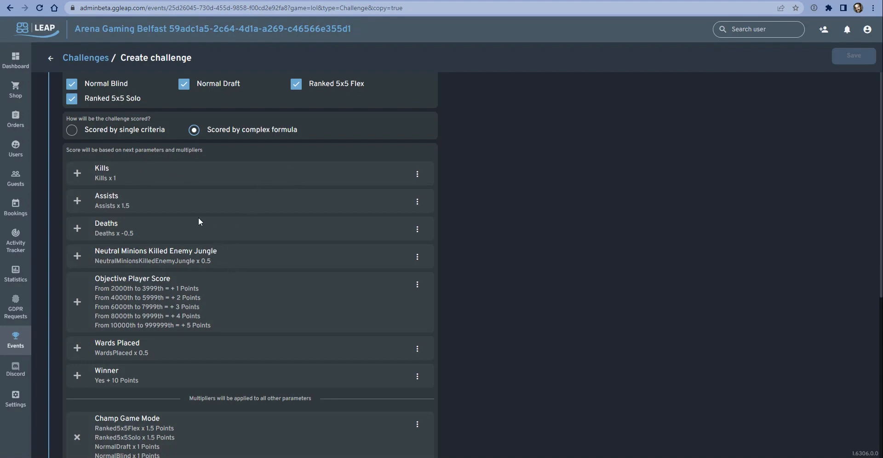
scroll(153, 219, down, 2)
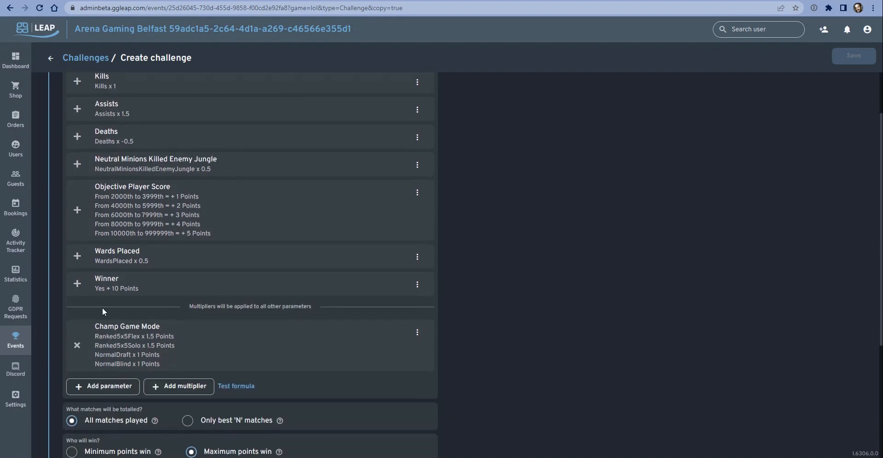
click(105, 390)
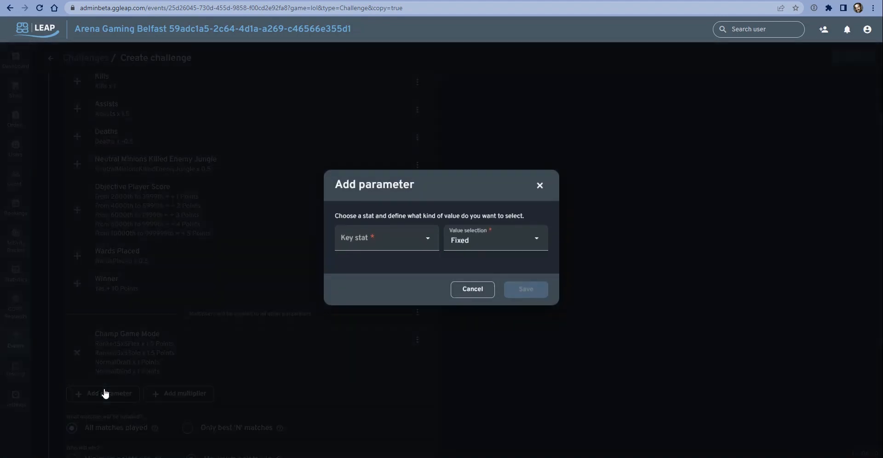
click(427, 238)
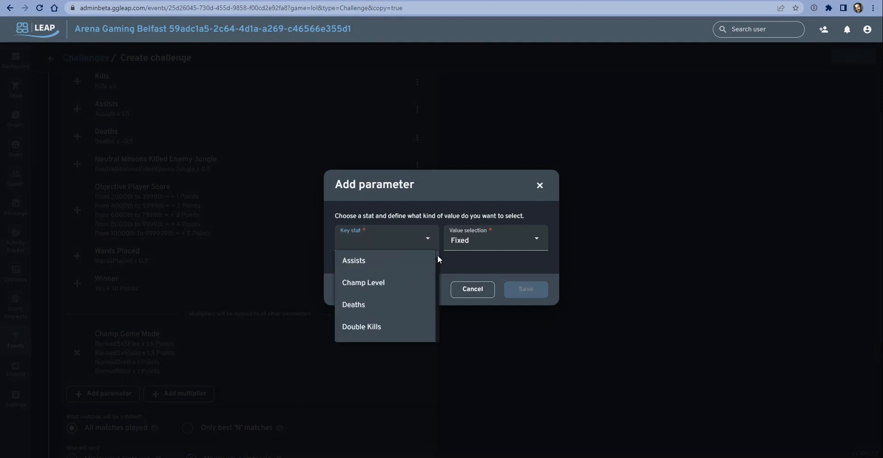
scroll(409, 271, down, 1)
scroll(409, 272, down, 1)
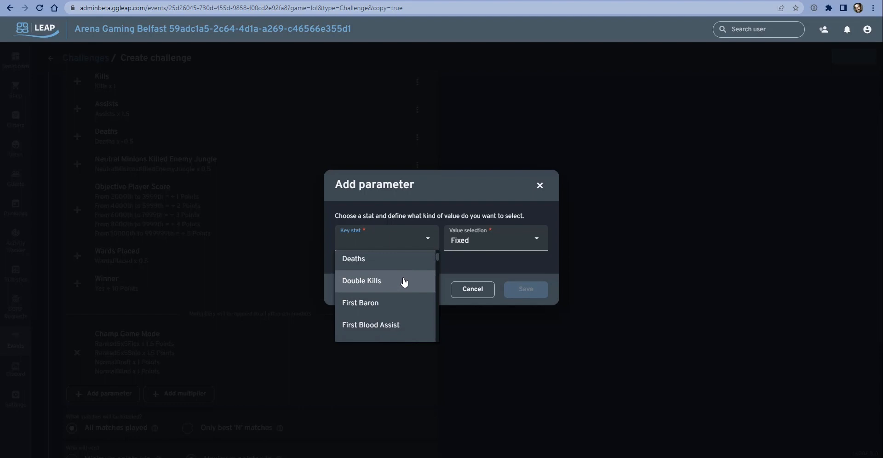
scroll(404, 282, down, 5)
scroll(405, 282, down, 4)
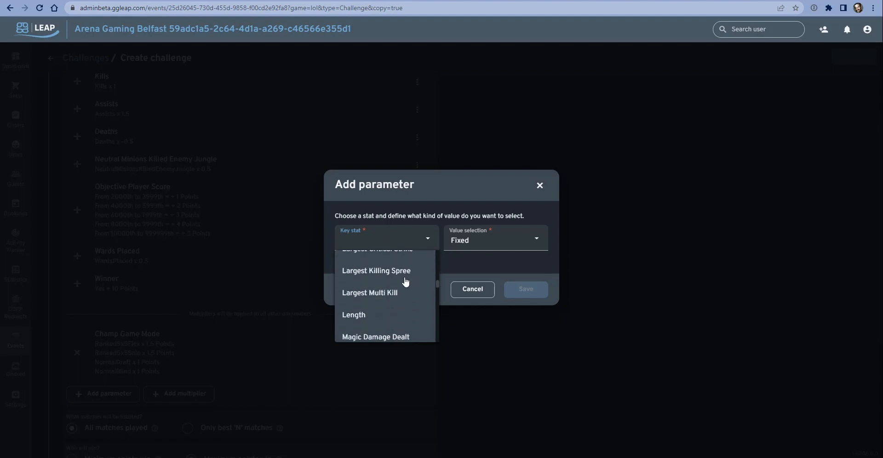
scroll(409, 286, down, 2)
scroll(409, 286, down, 10)
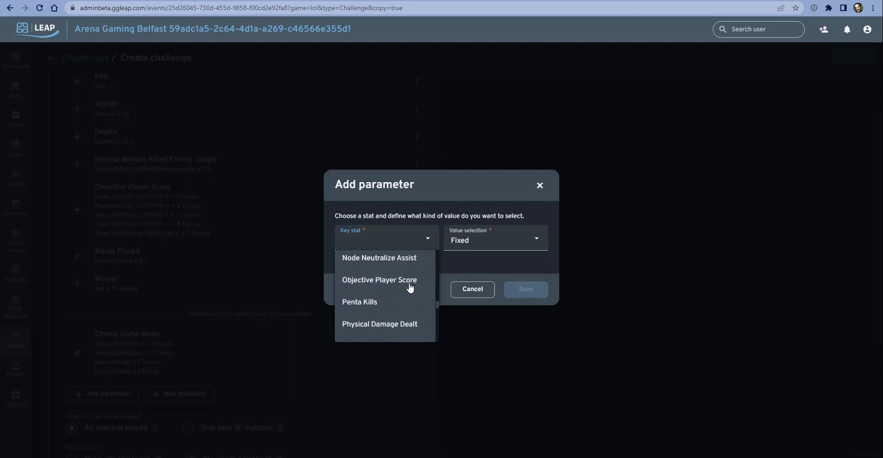
scroll(408, 286, down, 5)
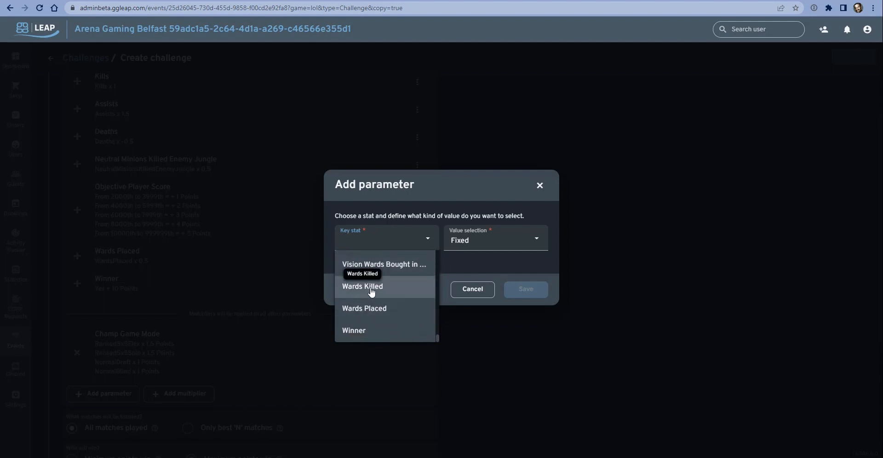
click(387, 289)
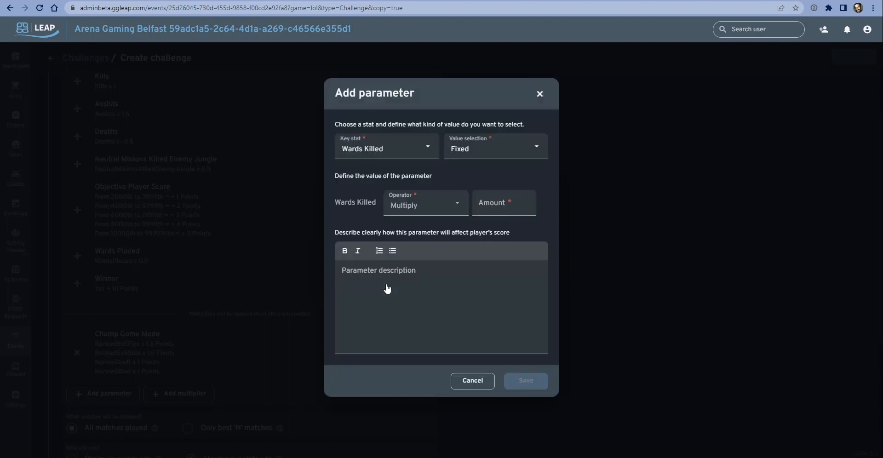
Step: Examine the value selection options for the Wards Killed parameter and keep Fixed
click(486, 154)
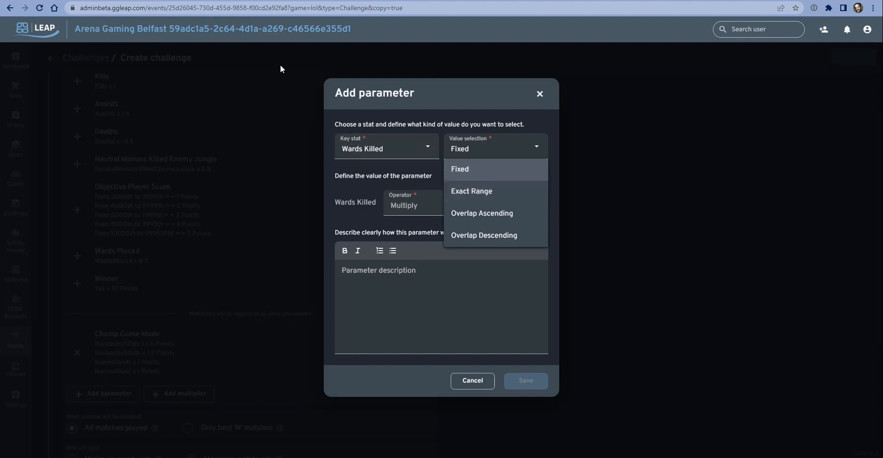
click(264, 66)
click(488, 156)
click(449, 291)
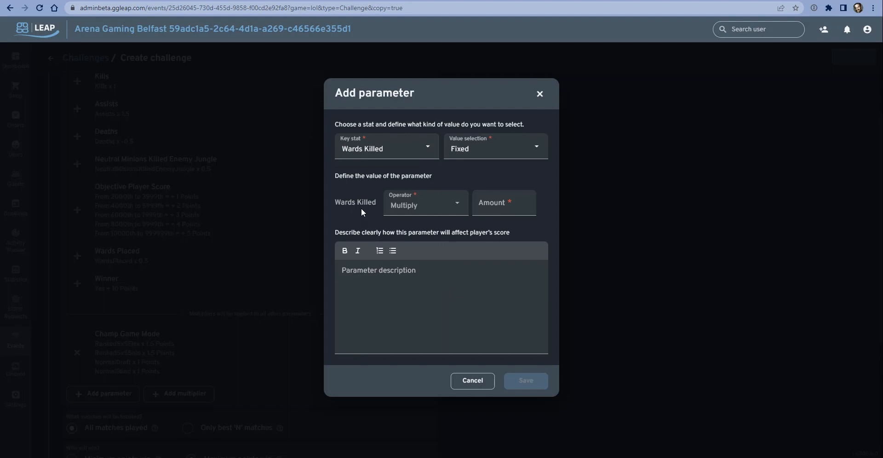
click(539, 147)
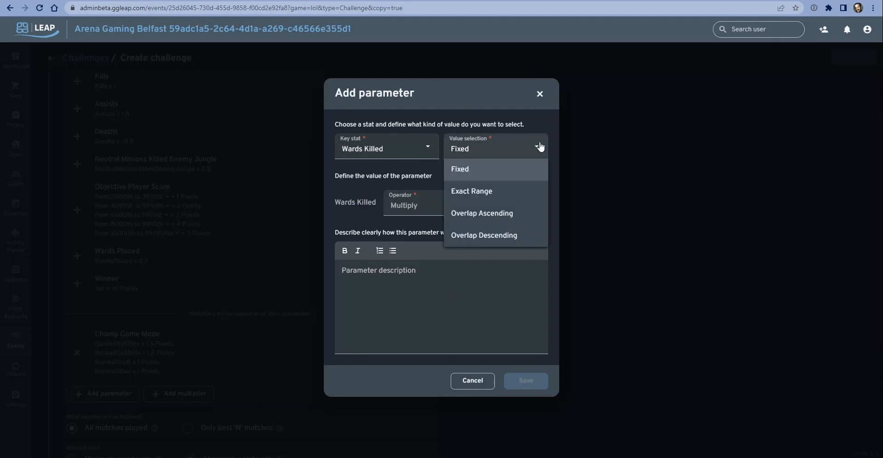
click(526, 175)
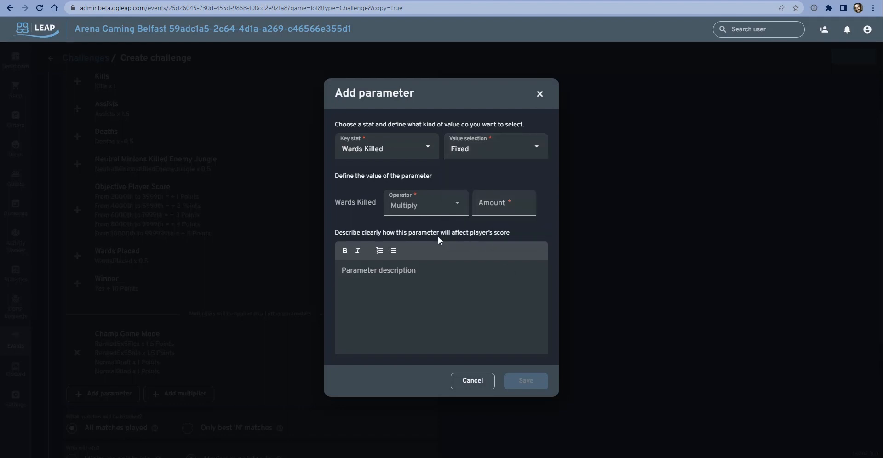
Step: Set the Wards Killed multiplication amount to 25, describe it as "25 wards destroyed = 25 points.", and save the parameter
click(499, 207)
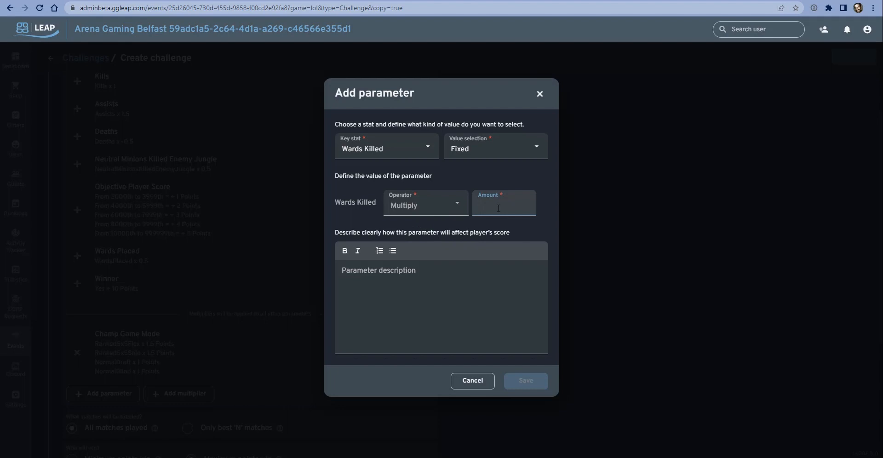
text(25)
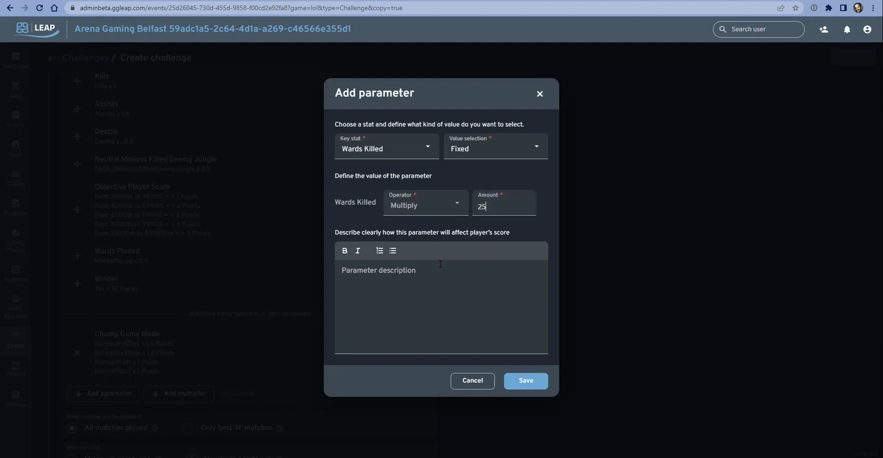
click(476, 282)
text(25 wards destroyed = 25 points.)
click(531, 380)
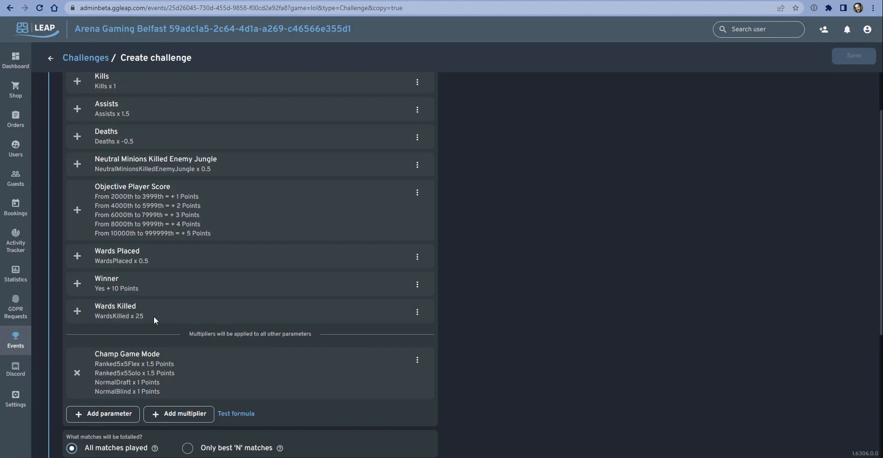
Step: Look through the key stats available for another scoring parameter, and cancel without adding one
scroll(161, 313, up, 4)
scroll(161, 281, down, 4)
click(103, 415)
click(430, 239)
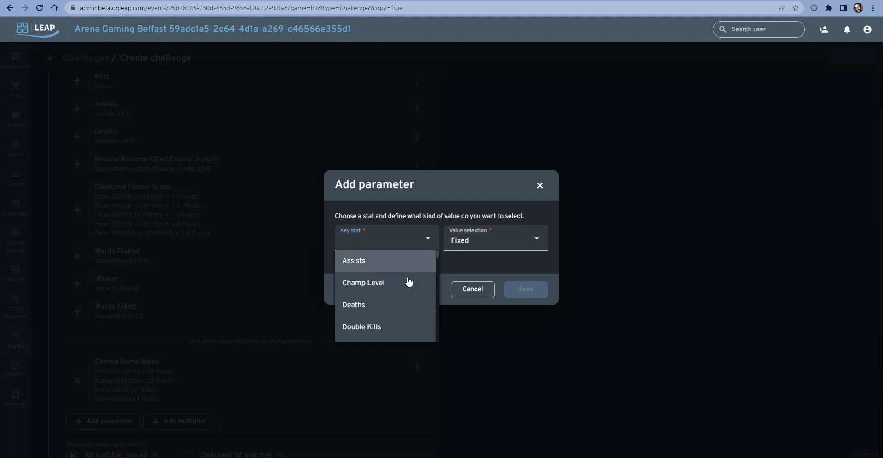
scroll(405, 282, down, 2)
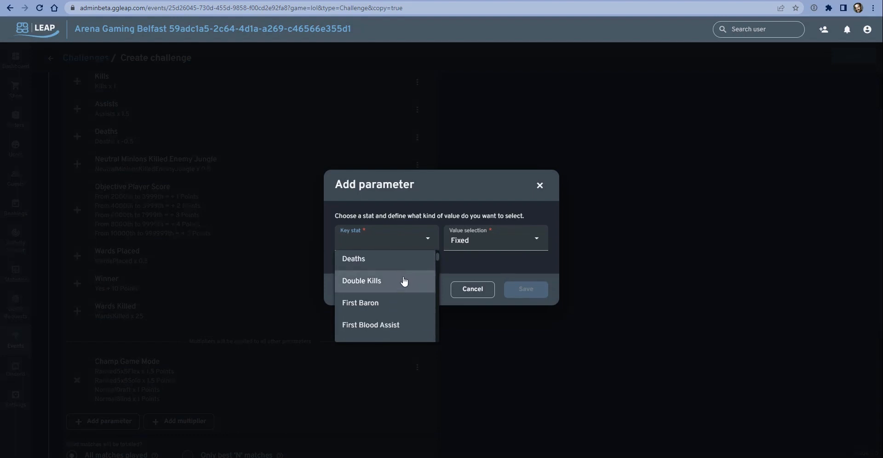
scroll(402, 274, down, 4)
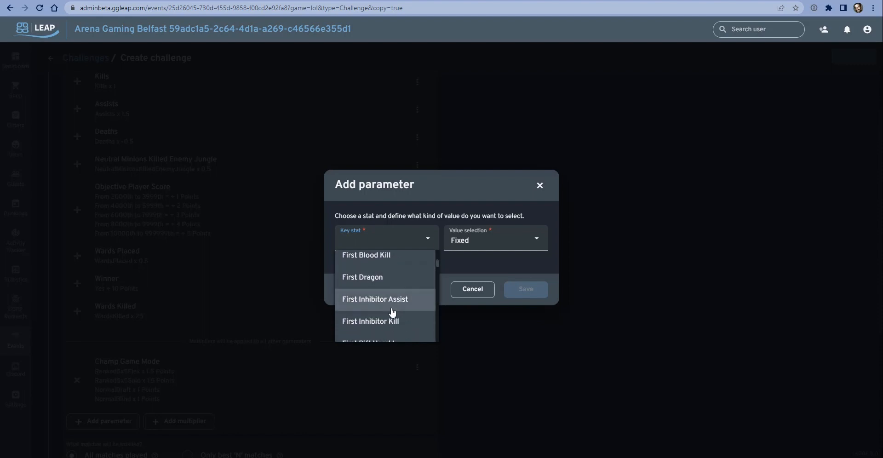
scroll(392, 276, down, 2)
scroll(392, 276, down, 2)
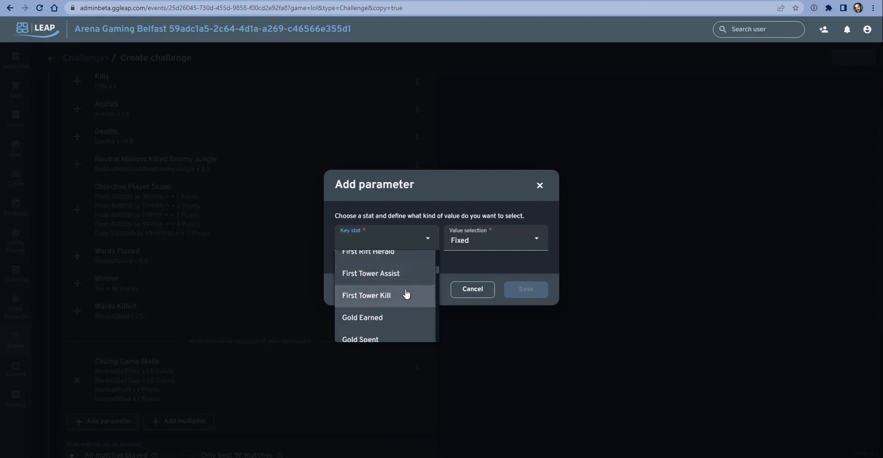
scroll(391, 293, down, 2)
scroll(390, 292, down, 3)
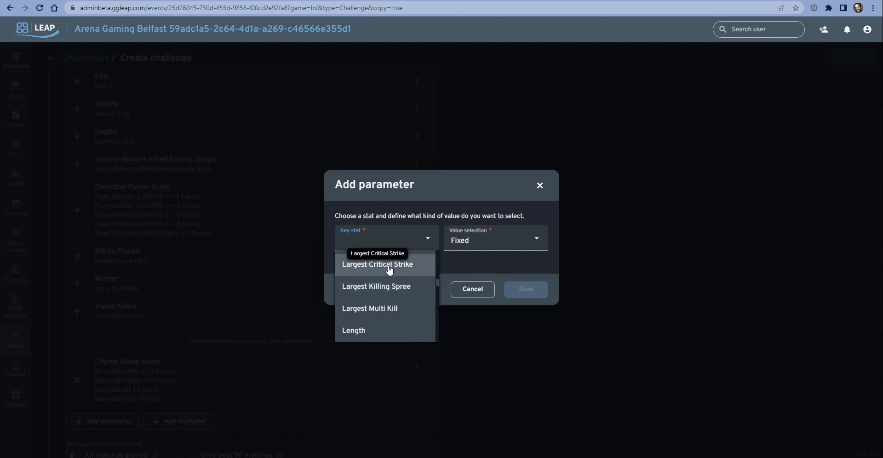
scroll(388, 272, down, 2)
scroll(389, 275, down, 8)
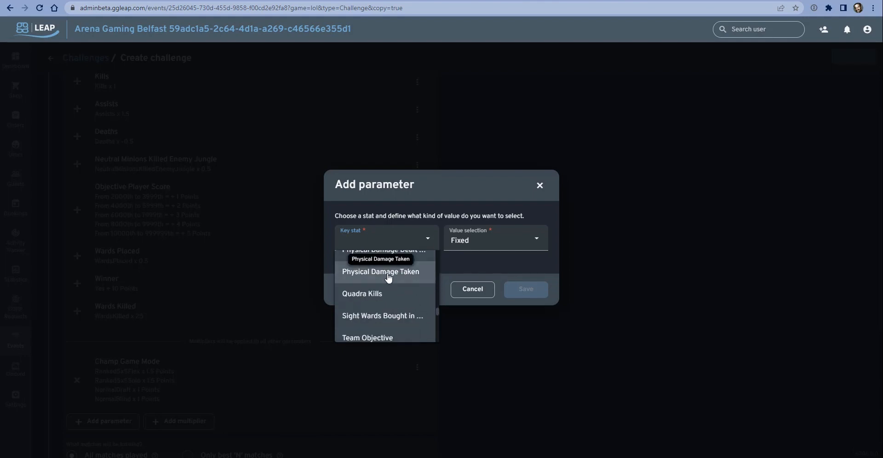
scroll(388, 276, down, 8)
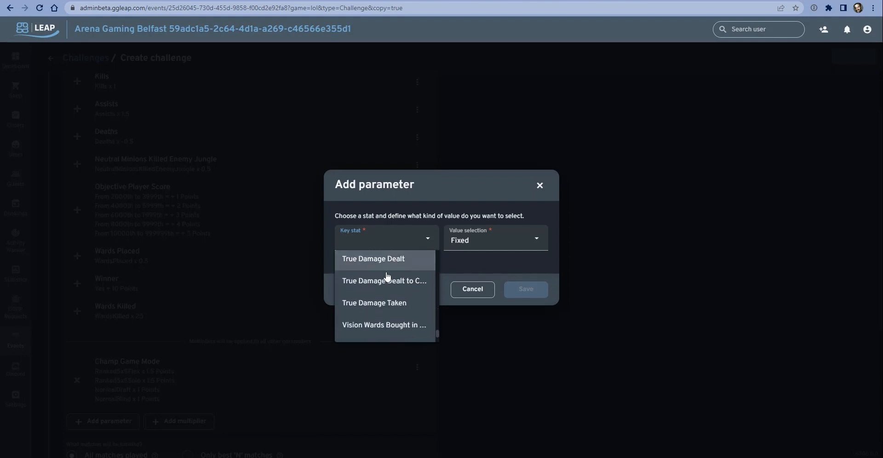
click(484, 290)
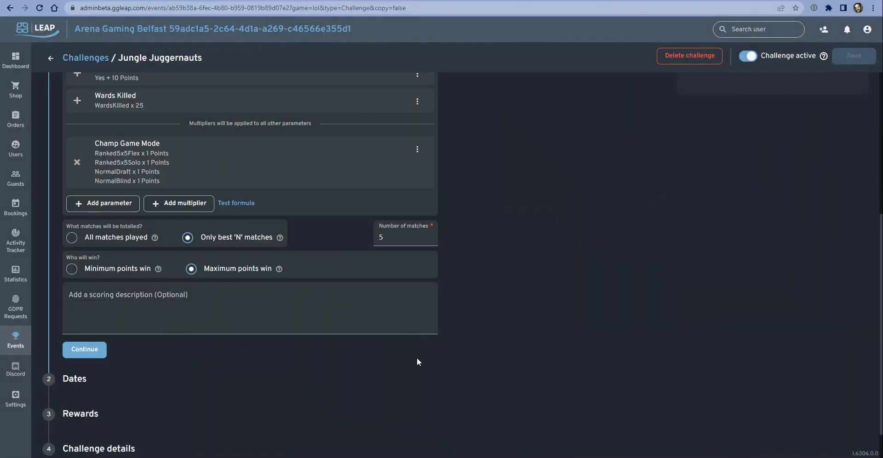
Step: Open the formula test for the Jungle Juggernauts challenge's parameters and multiplier
scroll(229, 169, up, 3)
scroll(226, 171, up, 3)
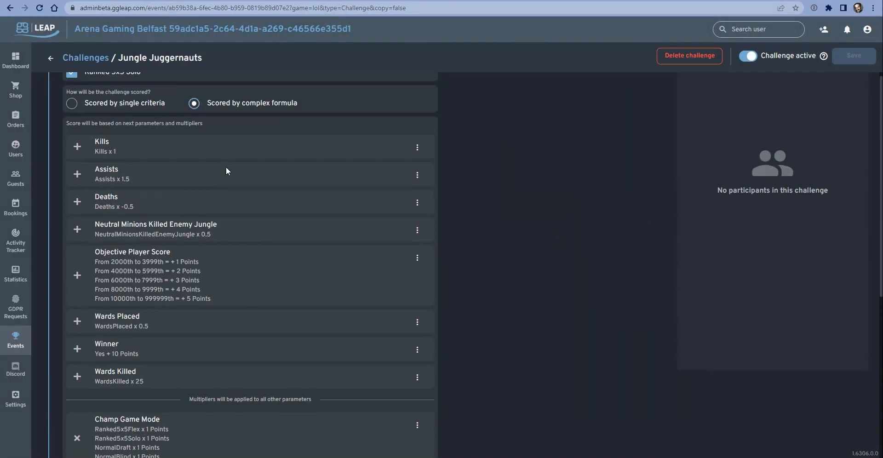
scroll(227, 230, down, 4)
click(233, 295)
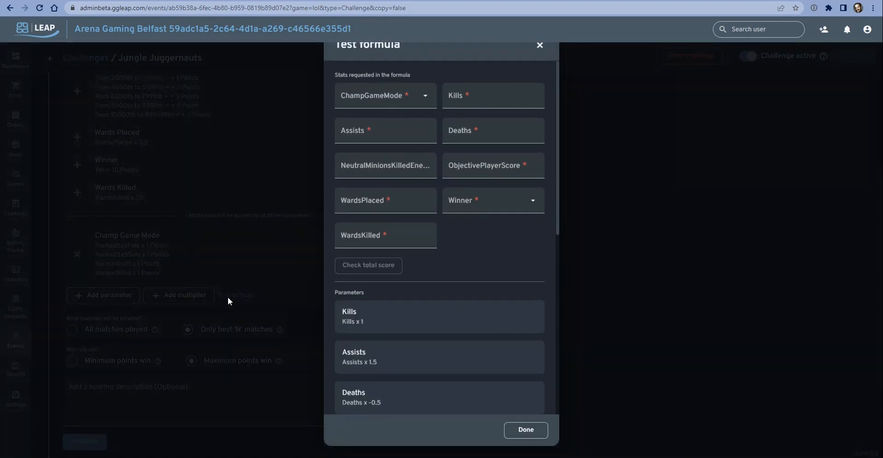
Step: Examine the formula test's requested stats, parameter rules, game mode multiplier and total score
scroll(419, 337, down, 5)
scroll(404, 354, down, 2)
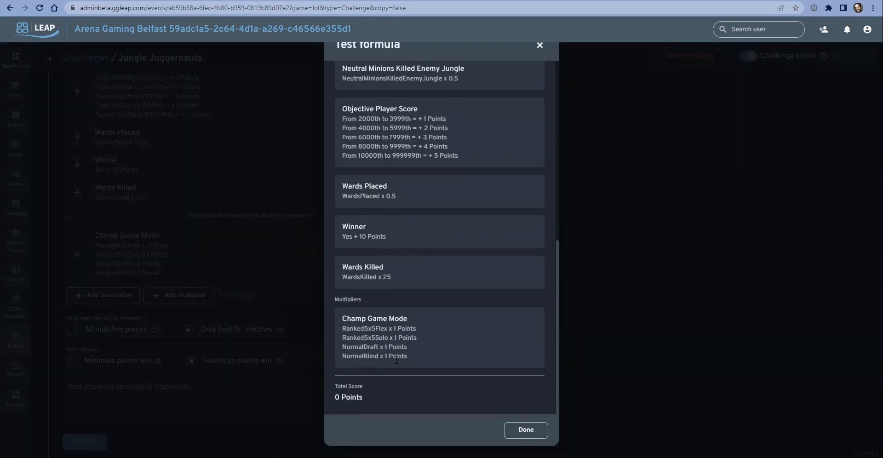
scroll(413, 402, up, 7)
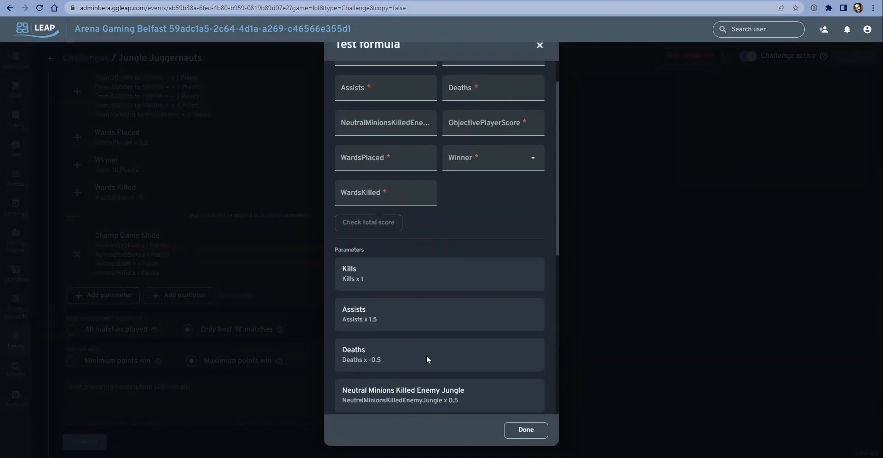
scroll(426, 355, up, 1)
scroll(426, 355, down, 8)
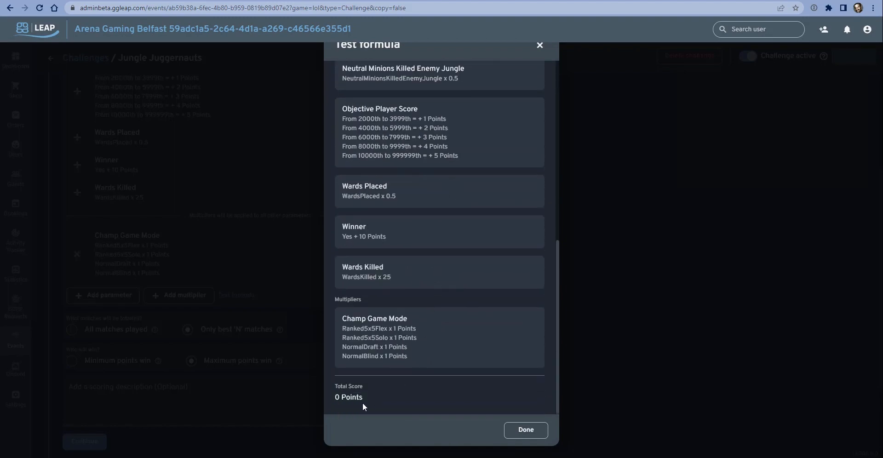
scroll(386, 366, up, 6)
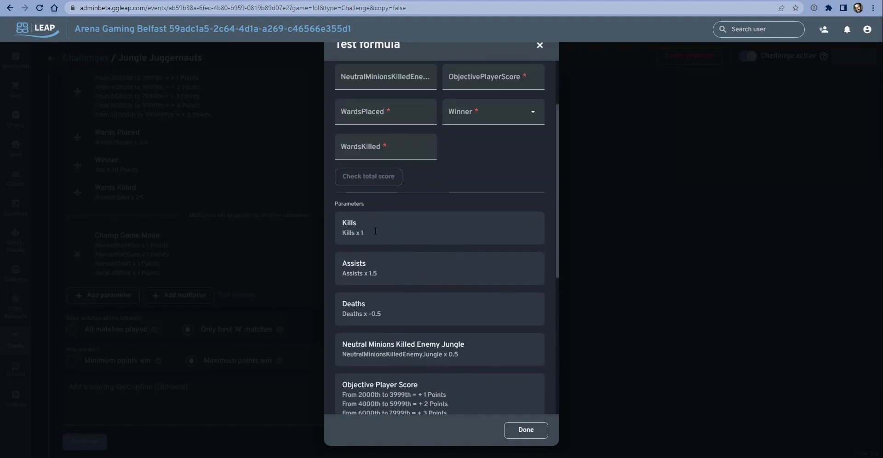
scroll(398, 335, down, 6)
scroll(414, 312, up, 8)
Step: Fill the formula test with game mode Ranked5x5Flex, 5 kills, 8 assists and 3 deaths
click(423, 99)
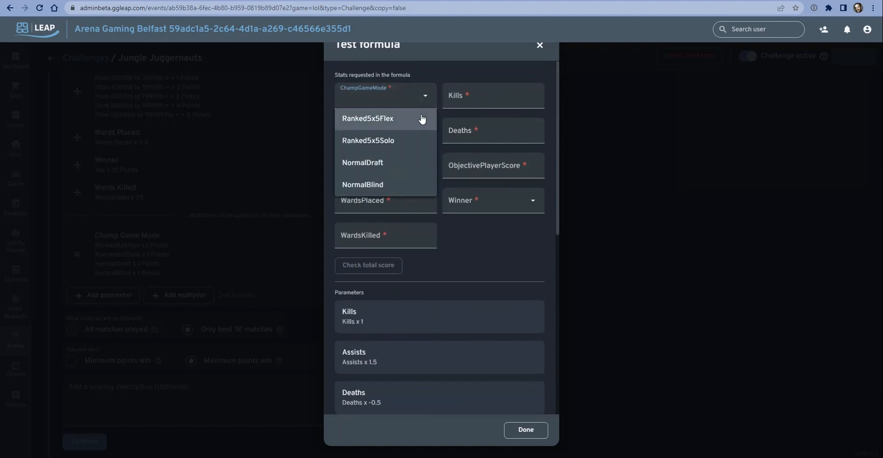
click(421, 119)
click(471, 100)
text(5)
click(365, 135)
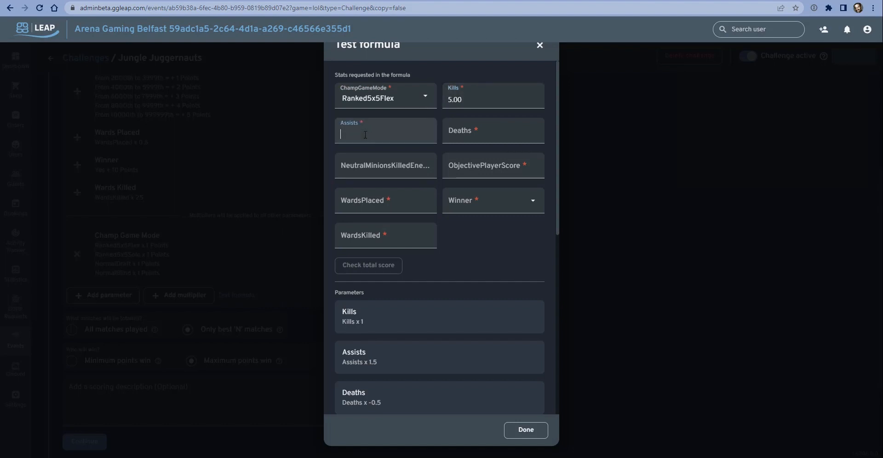
text(8)
click(477, 140)
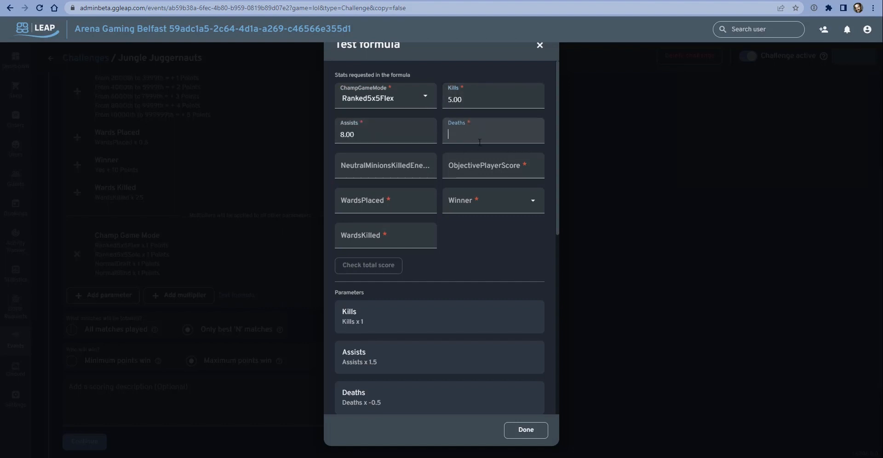
text(3)
Step: Enter an objective player score of 10,000, 15 wards placed and 25 wards killed as test stats
click(475, 170)
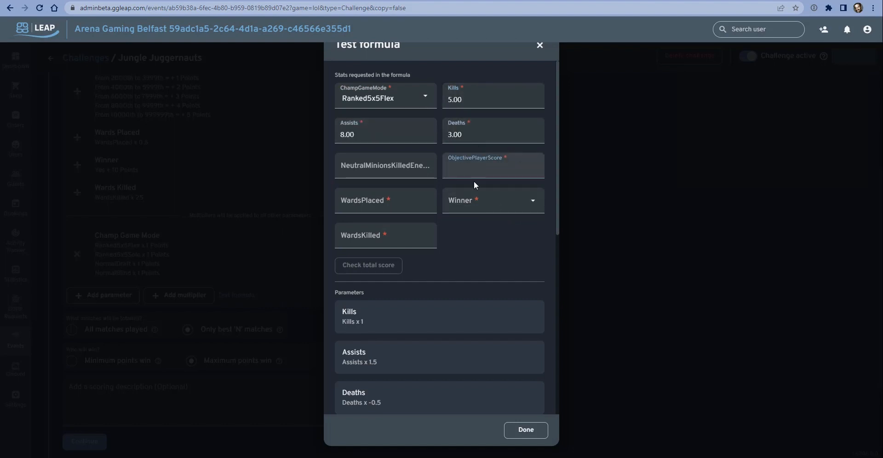
text(10000)
key(Tab)
text(15)
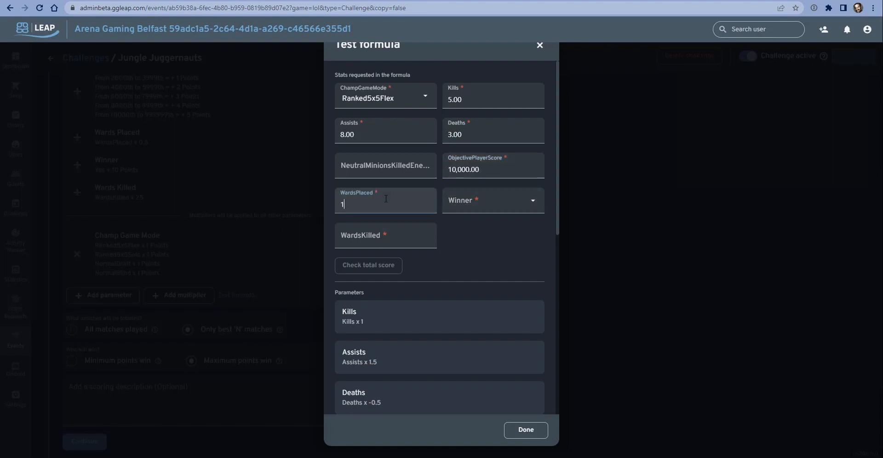
key(Tab)
text(25)
Step: Set Winner to Yes and enemy jungle neutral minions killed to 55, and calculate the test's total score
click(487, 204)
click(455, 223)
click(386, 166)
text(55)
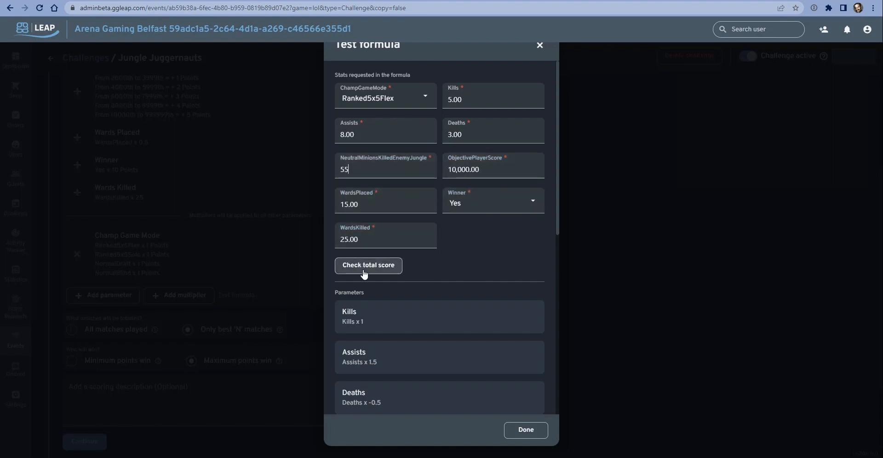
click(365, 272)
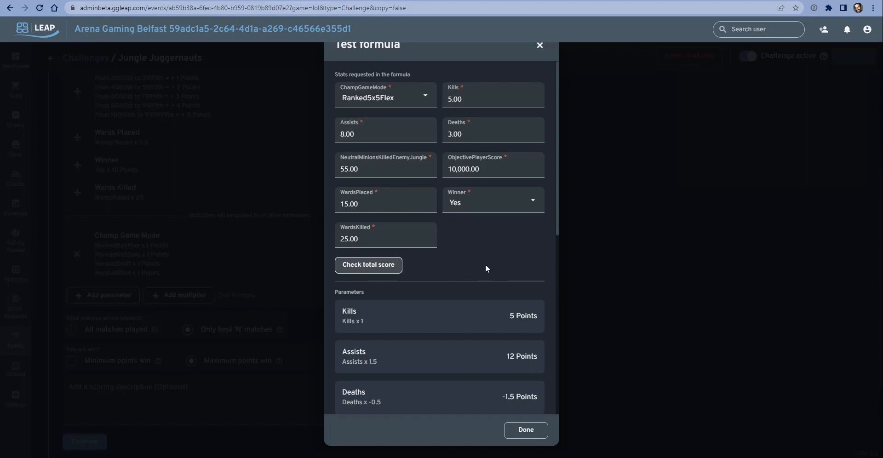
Step: Compare the points awarded per parameter with the entered stats, check the total score, and close the formula test
scroll(493, 269, down, 1)
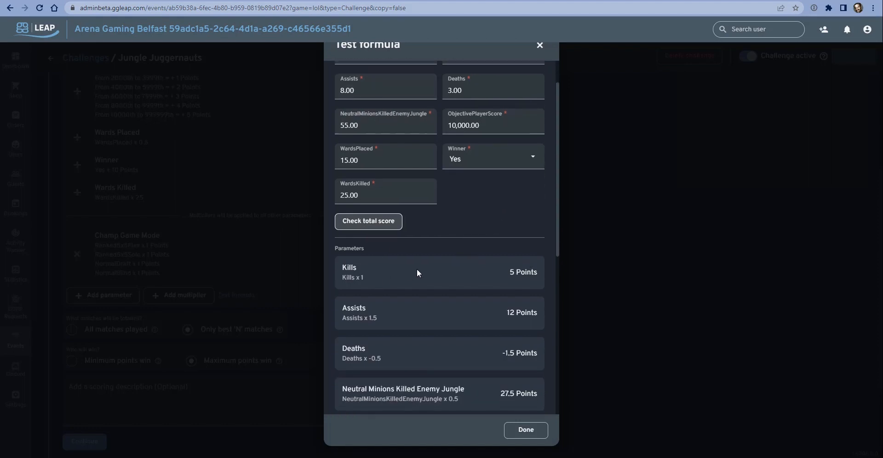
scroll(416, 271, up, 1)
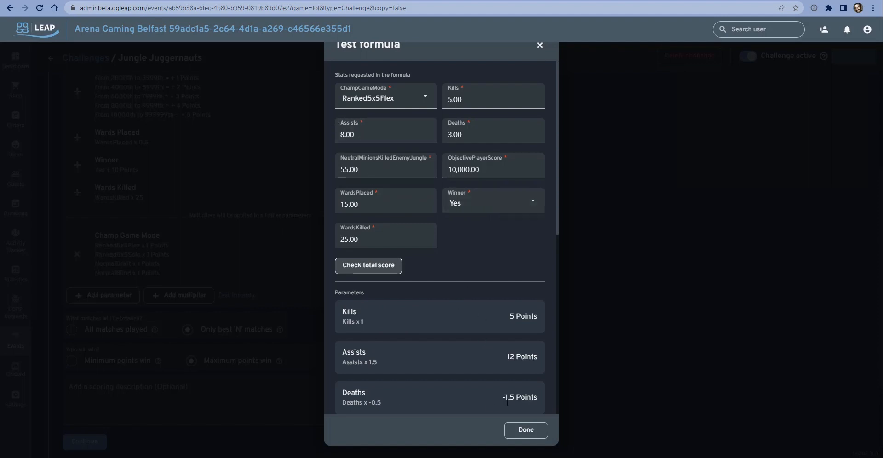
scroll(467, 256, down, 3)
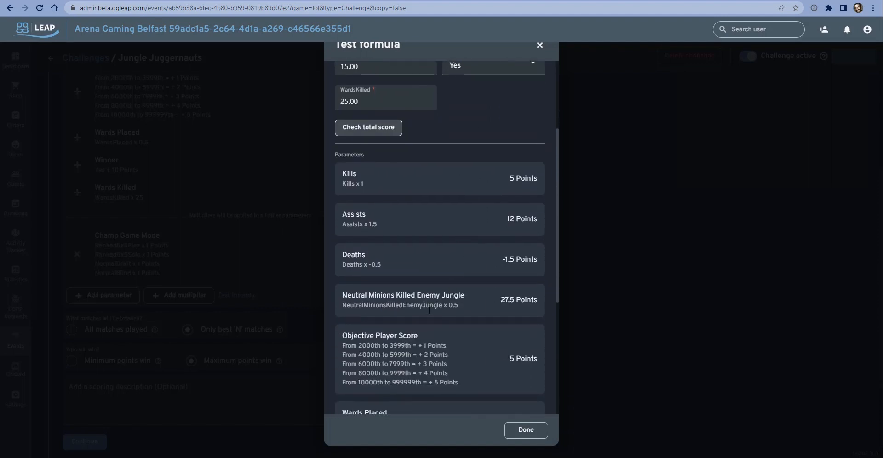
scroll(497, 309, up, 3)
scroll(498, 310, down, 1)
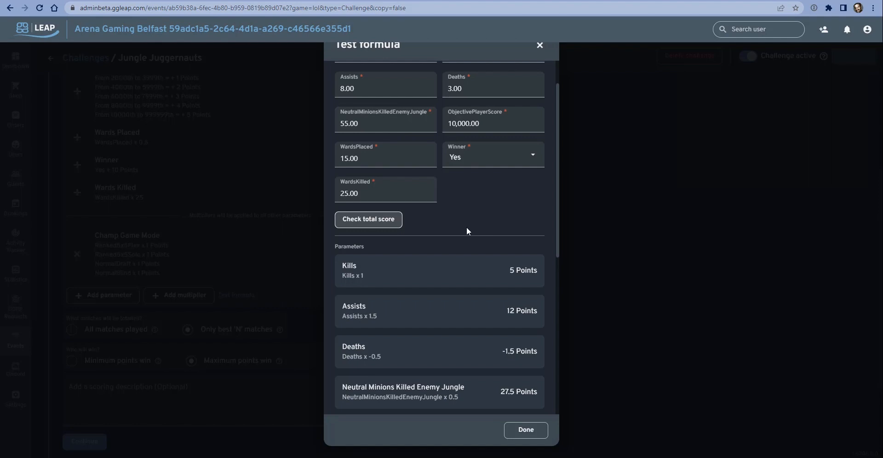
scroll(464, 248, down, 2)
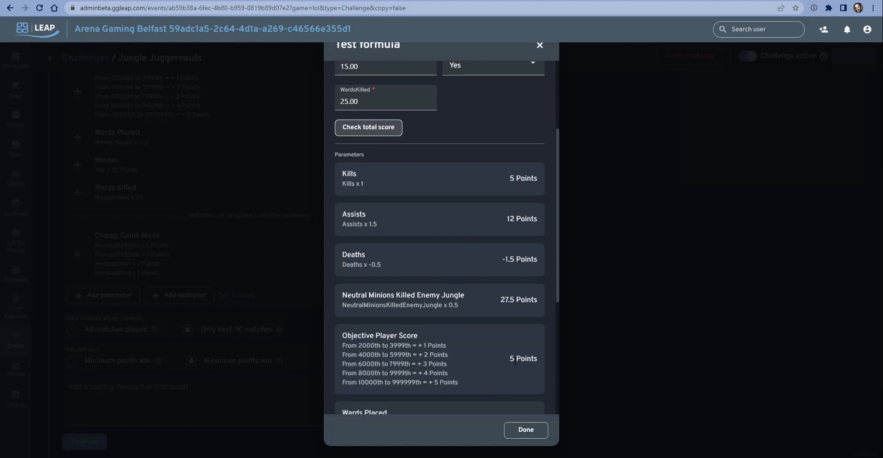
scroll(427, 355, up, 3)
scroll(451, 334, down, 4)
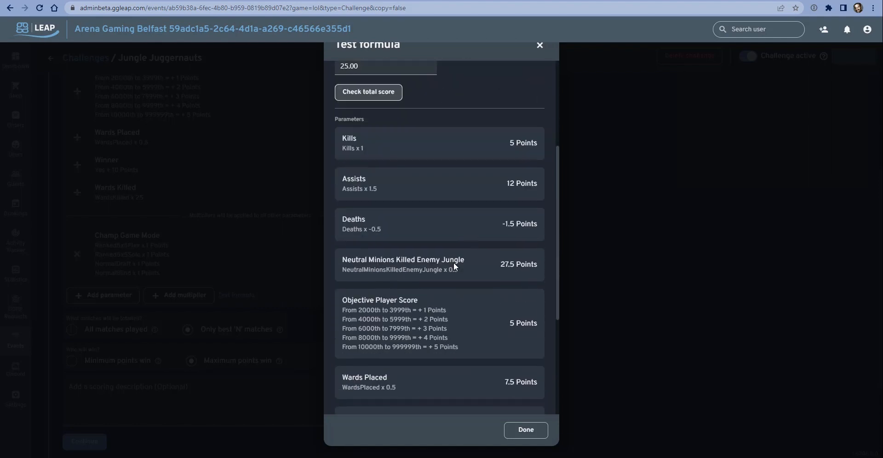
scroll(488, 300, down, 2)
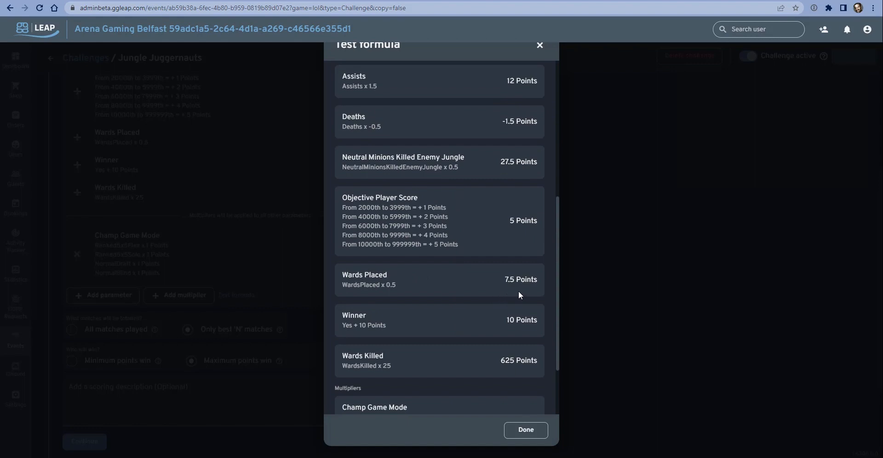
scroll(501, 294, up, 1)
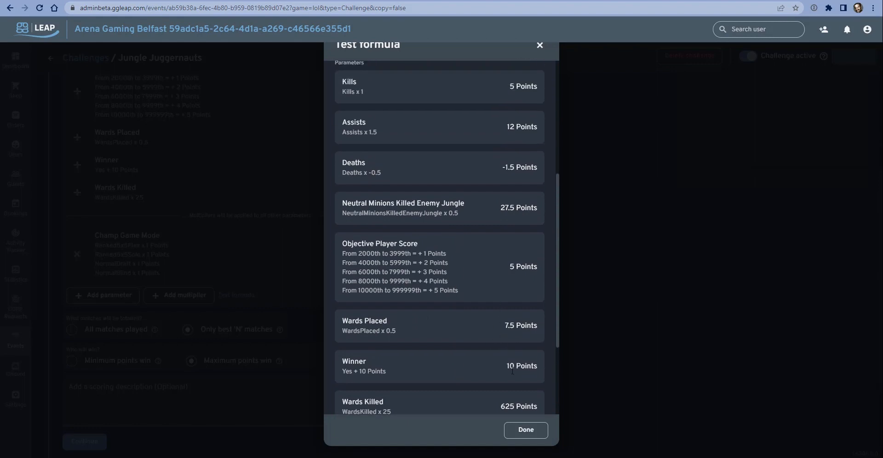
scroll(502, 371, down, 1)
scroll(516, 366, down, 2)
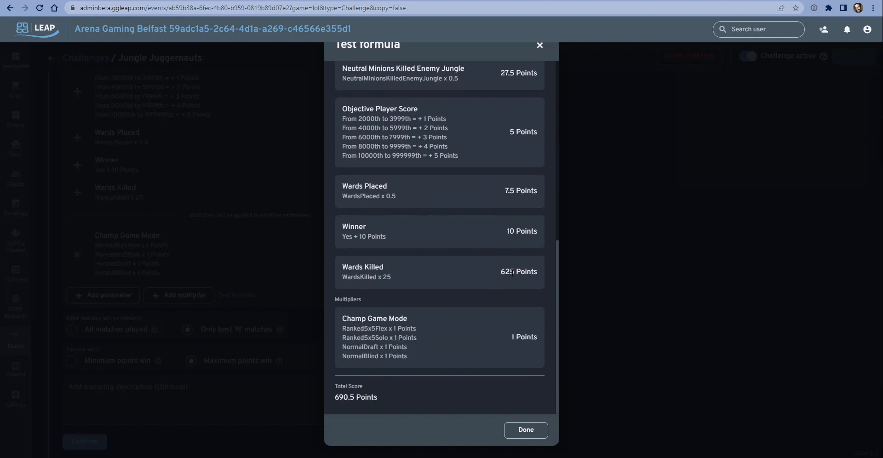
drag(516, 274, 497, 272)
scroll(479, 278, up, 5)
scroll(480, 280, down, 5)
click(524, 430)
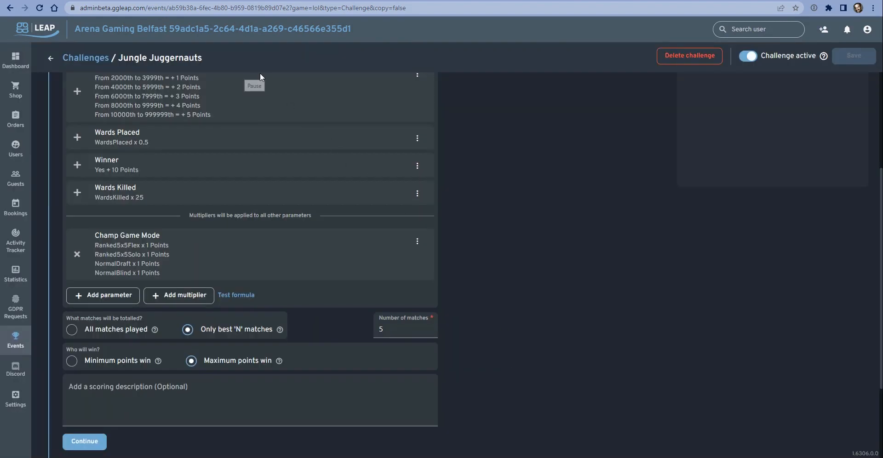
Step: Open the Wards Killed parameter for editing and change its value selection to Exact Range
click(144, 197)
click(417, 194)
click(420, 212)
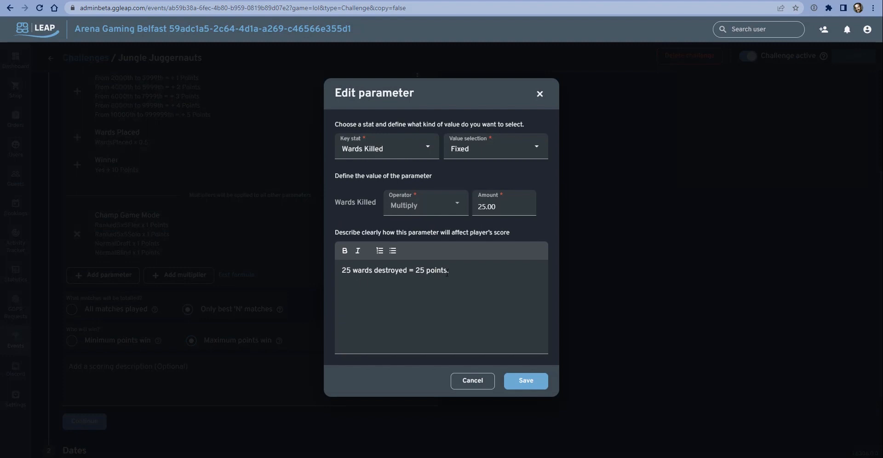
drag(453, 268, 415, 270)
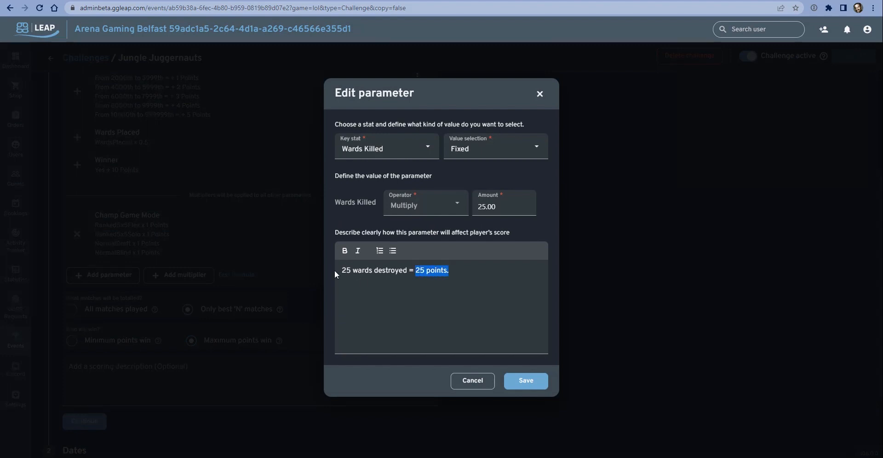
click(419, 321)
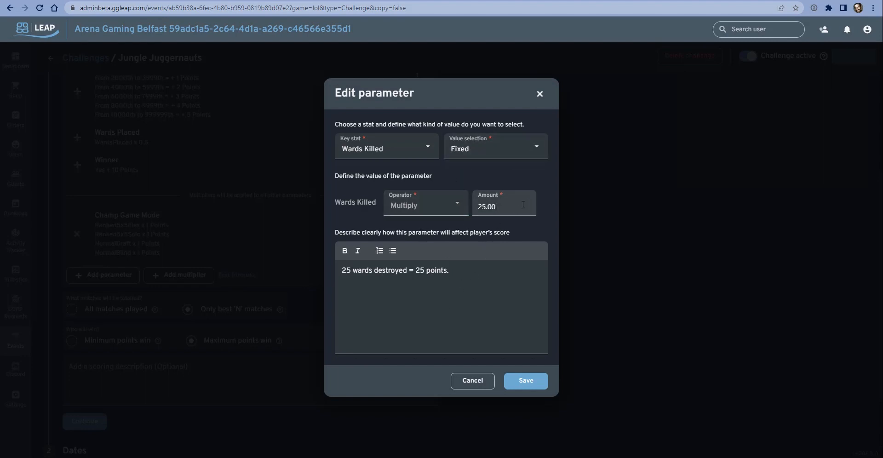
click(530, 147)
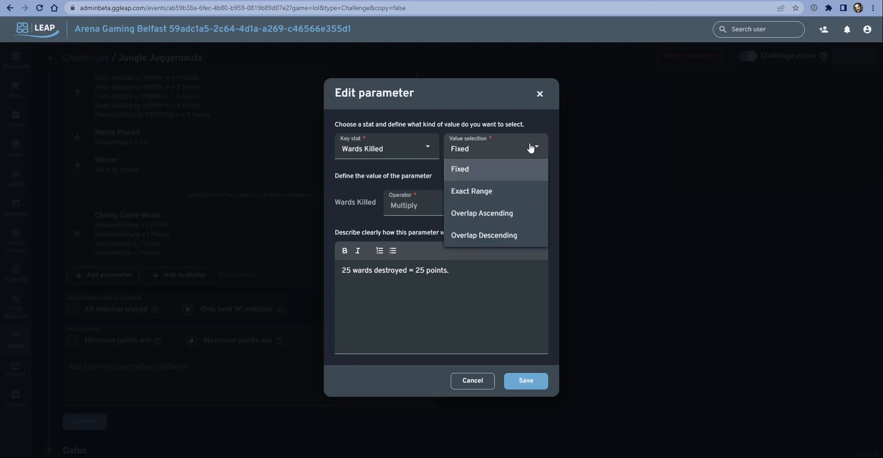
click(469, 192)
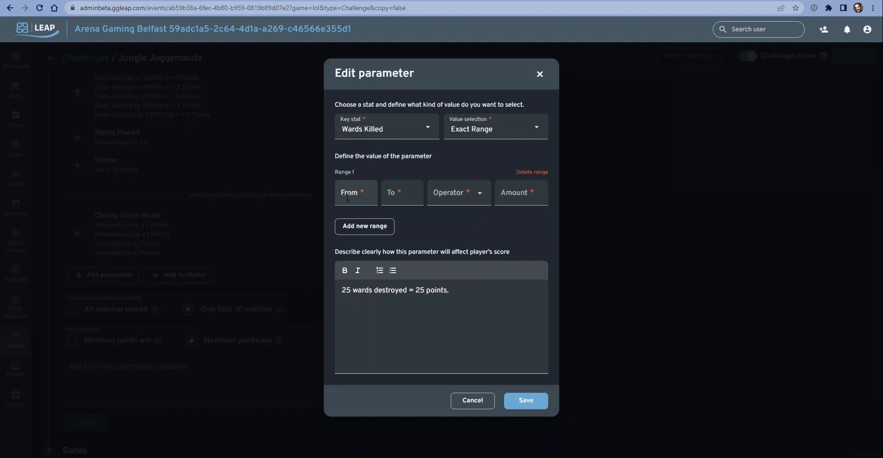
Step: Define the Wards Killed range from 25 to 25
drag(342, 290, 351, 291)
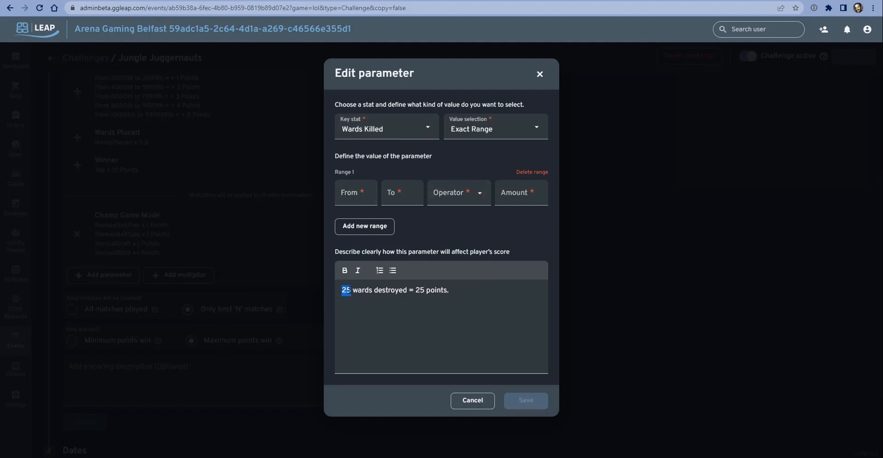
click(354, 196)
text(25)
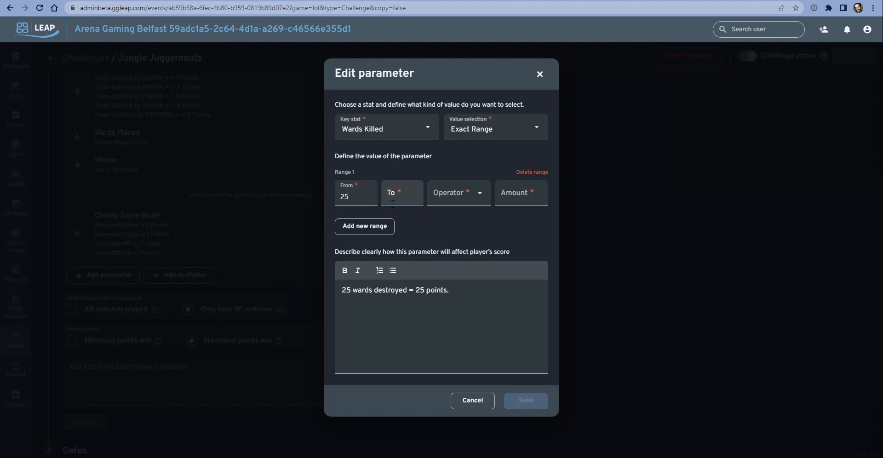
click(391, 197)
text(25)
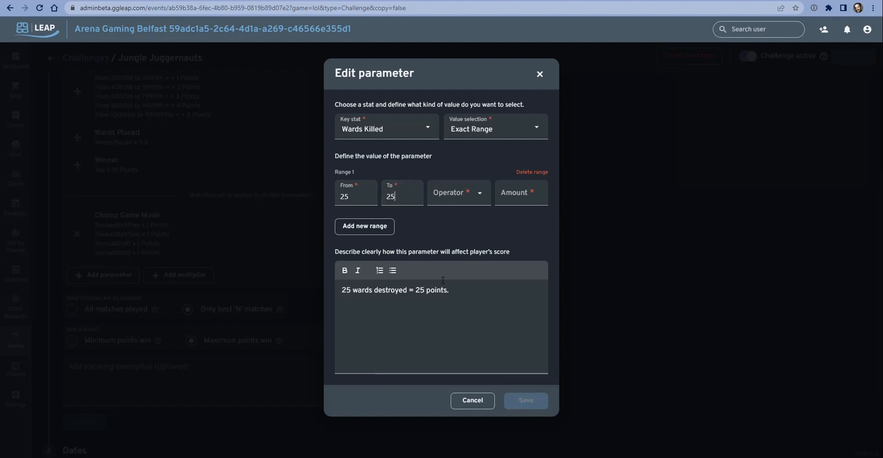
Step: Give the Wards Killed range the Multiply operator with an amount of 1, and save the parameter
click(477, 193)
click(456, 217)
click(519, 196)
text(1)
click(467, 325)
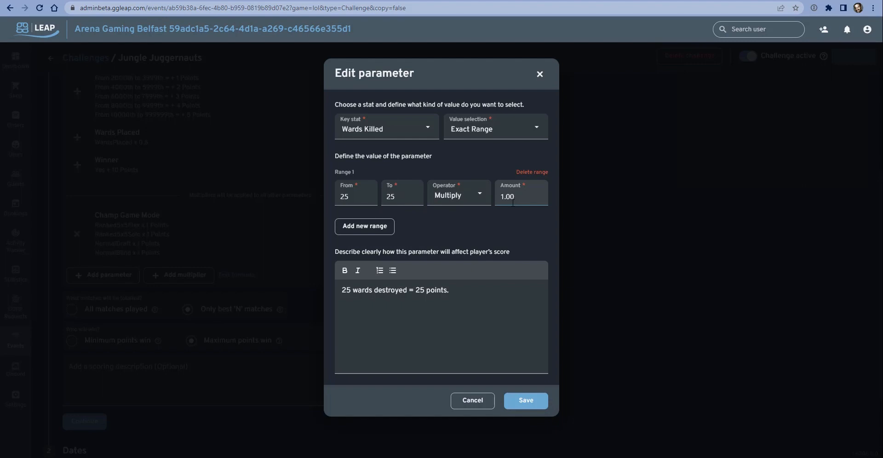
click(523, 401)
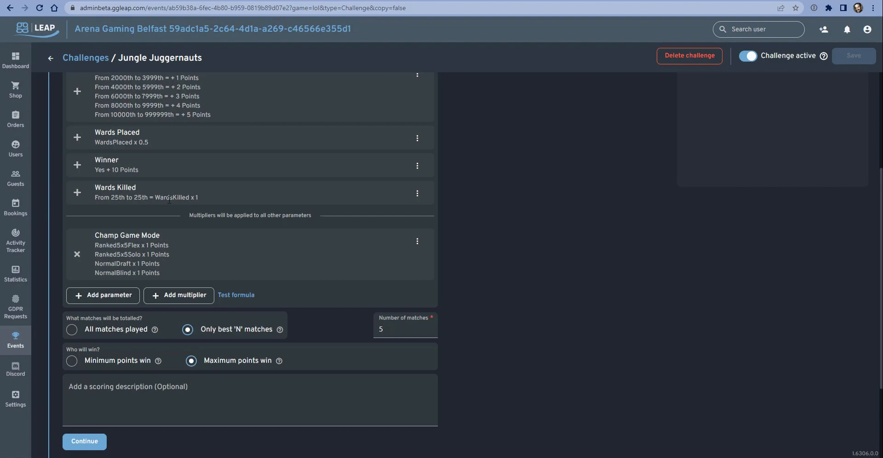
Step: Reopen the formula test and enter game mode Ranked5x5Flex with 12 kills
drag(154, 198, 186, 197)
click(202, 196)
click(231, 294)
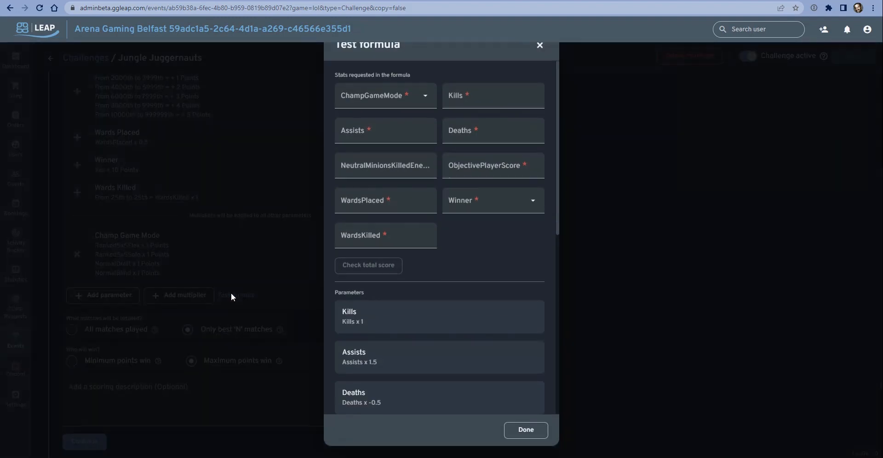
click(402, 97)
click(388, 118)
click(457, 97)
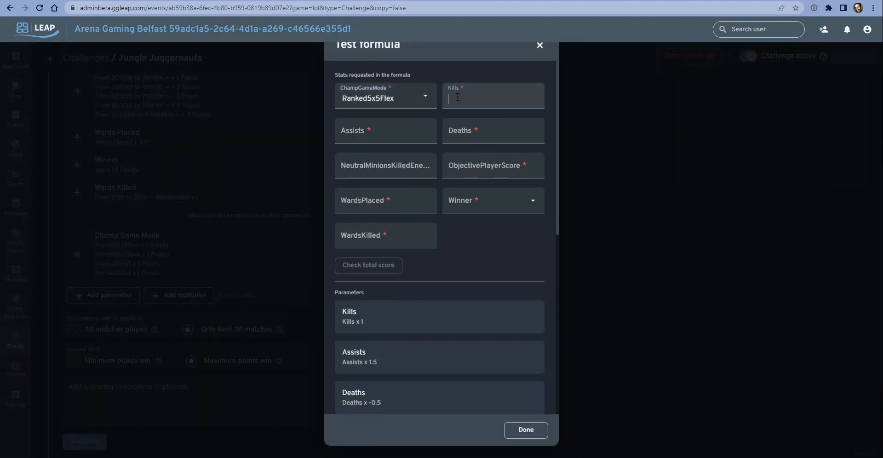
text(54)
double_click(460, 99)
text(12)
Step: Enter 5 deaths, 7 assists, an objective player score of 56,000 and 6 wards placed as test stats
click(469, 133)
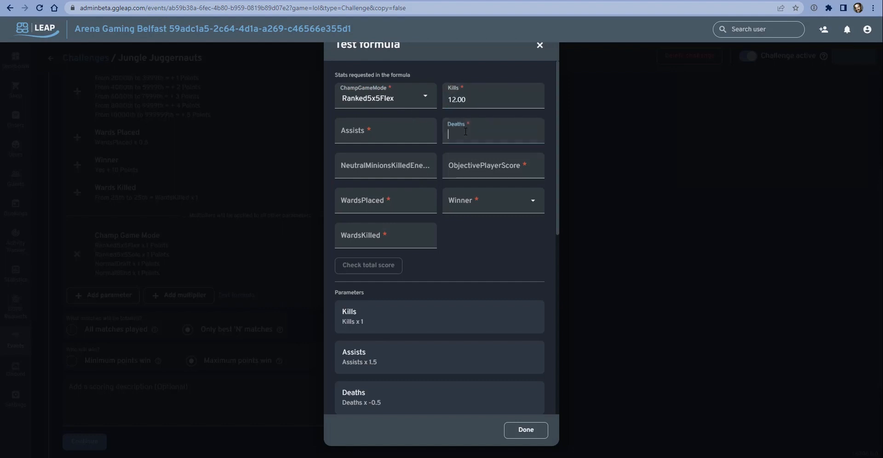
text(5)
click(377, 132)
text(7)
click(489, 169)
text(56,000)
click(406, 201)
text(6)
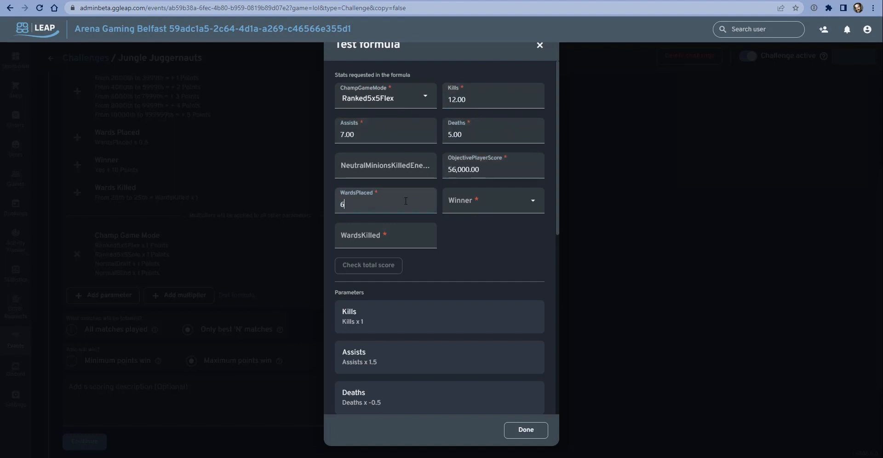
Step: Set Winner to Yes, wards killed to 12 and enemy jungle neutral minions killed to 55, and calculate the total score
click(488, 201)
click(478, 224)
click(391, 236)
text(12)
click(387, 171)
text(55)
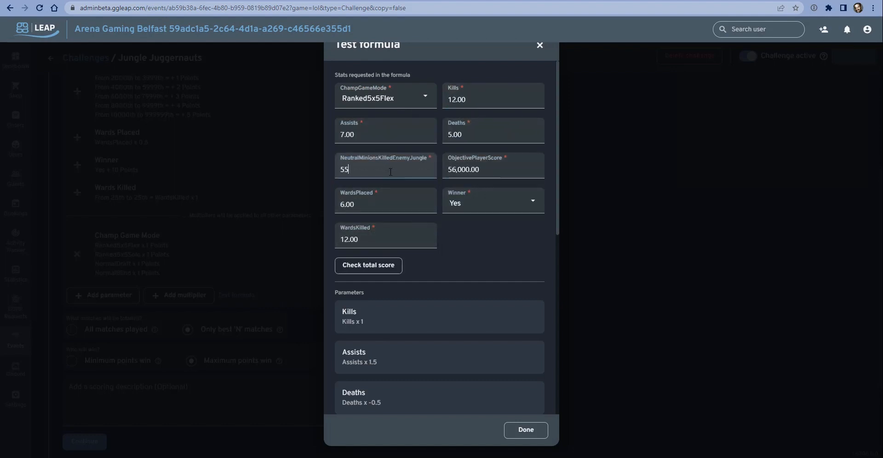
scroll(422, 265, down, 1)
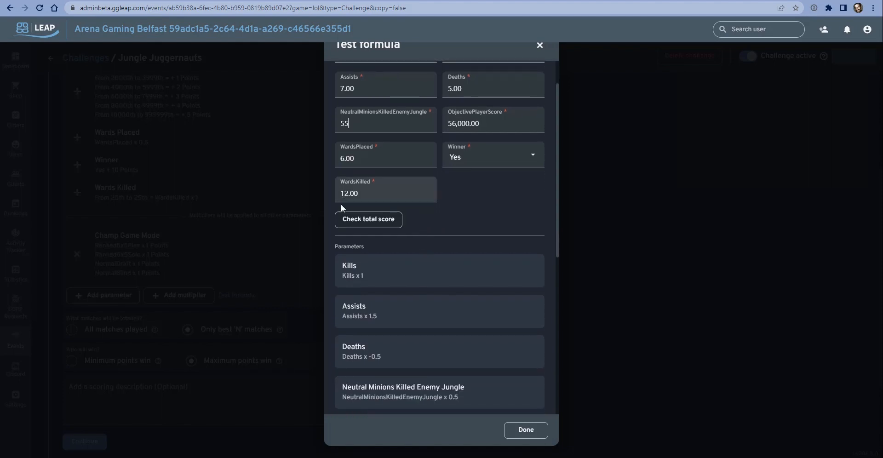
click(359, 223)
click(368, 218)
Step: Set wards killed to 25 in the formula test, recalculate the total score, check the Wards Killed points and close the test
scroll(393, 283, down, 6)
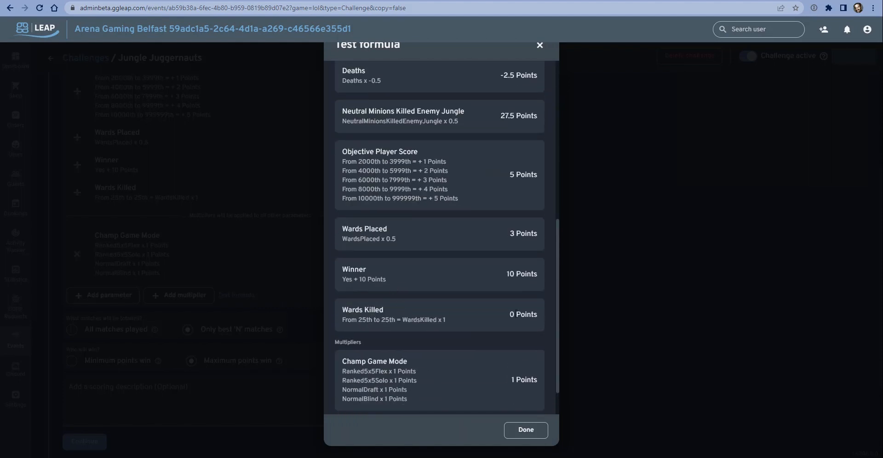
scroll(483, 312, up, 3)
scroll(478, 317, up, 3)
double_click(362, 194)
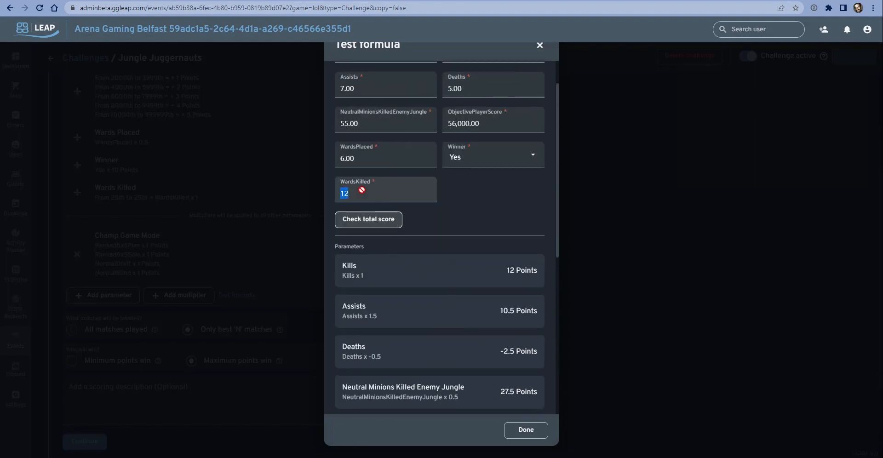
text(25)
click(374, 218)
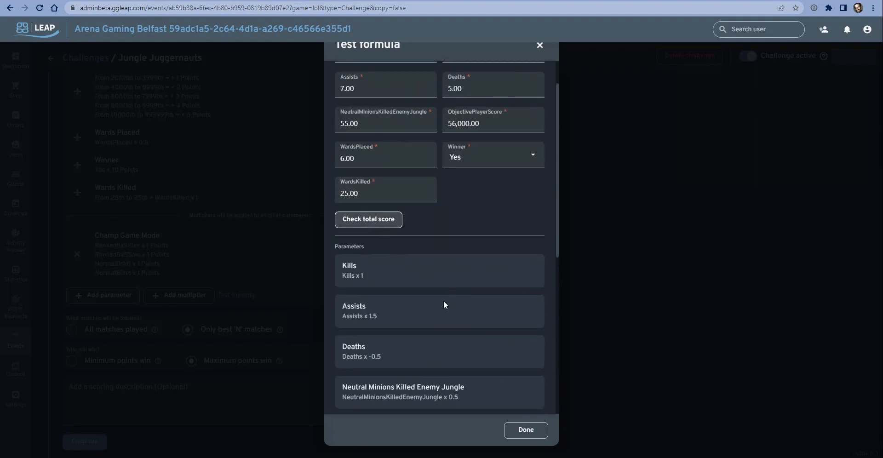
scroll(443, 300, down, 6)
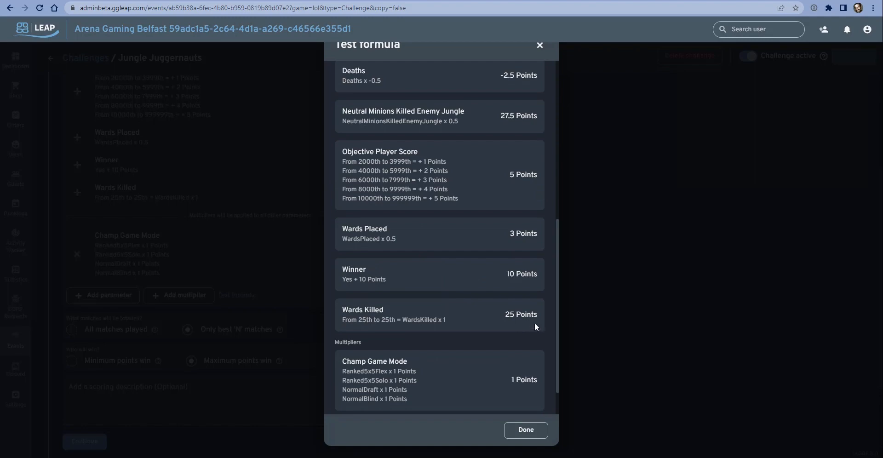
click(524, 429)
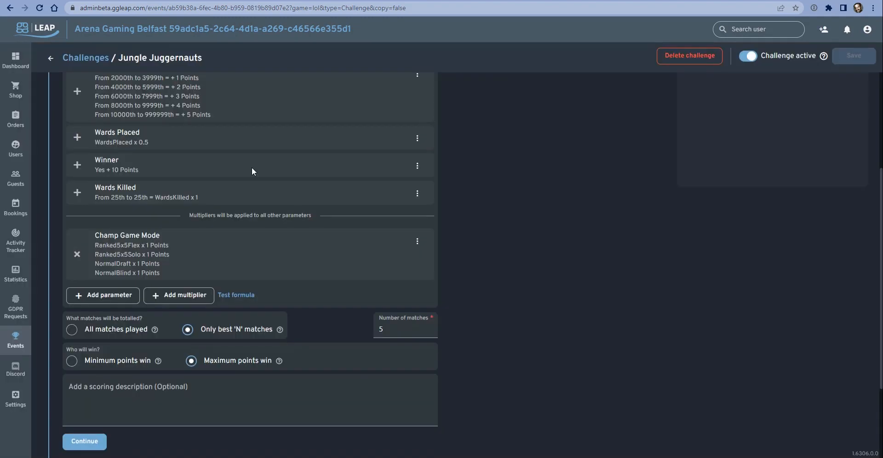
Step: Review the scoring formula, accept the game and scoring settings, and proceed to the challenge dates
scroll(214, 214, up, 4)
scroll(219, 211, down, 5)
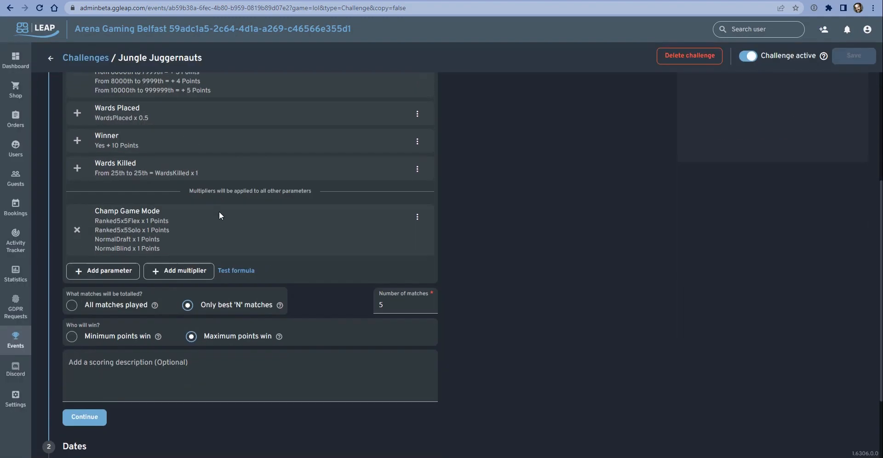
scroll(219, 215, up, 1)
scroll(219, 211, down, 2)
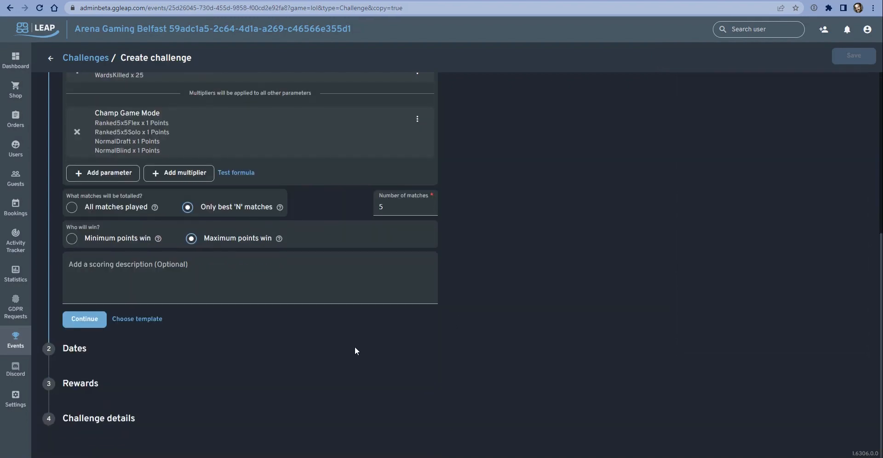
click(81, 326)
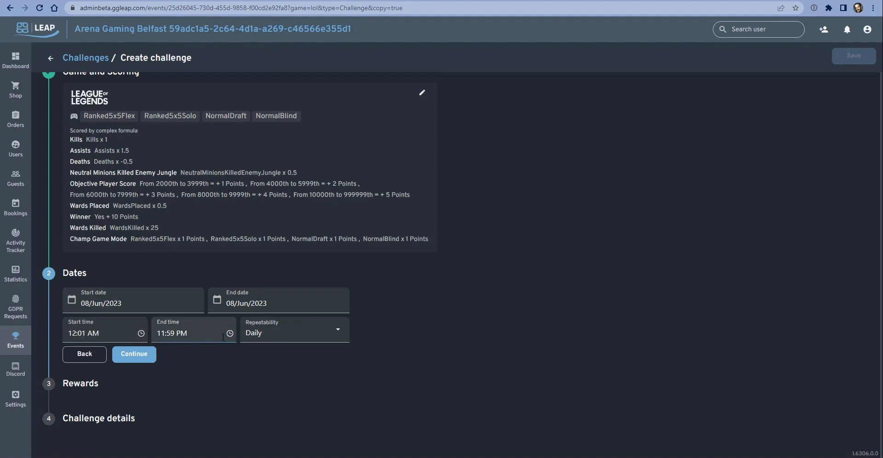
Step: Set the challenge to custom daily repeatability with only Thursday as an eligible weekday
click(311, 332)
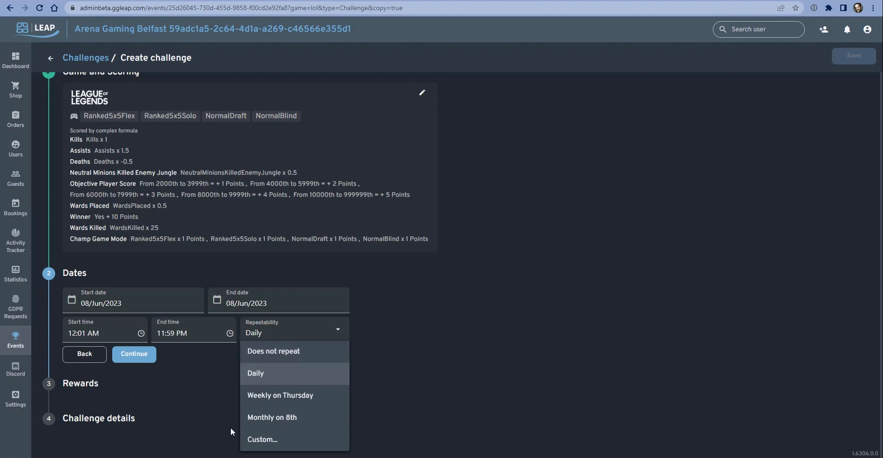
click(265, 440)
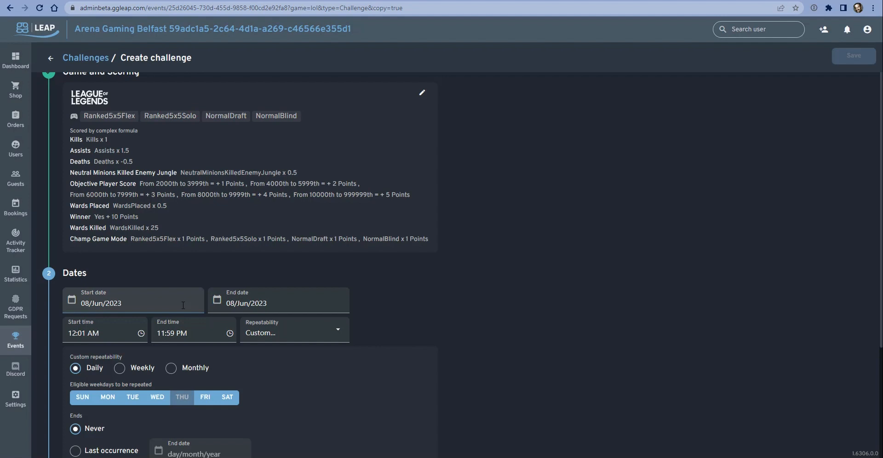
scroll(432, 289, down, 1)
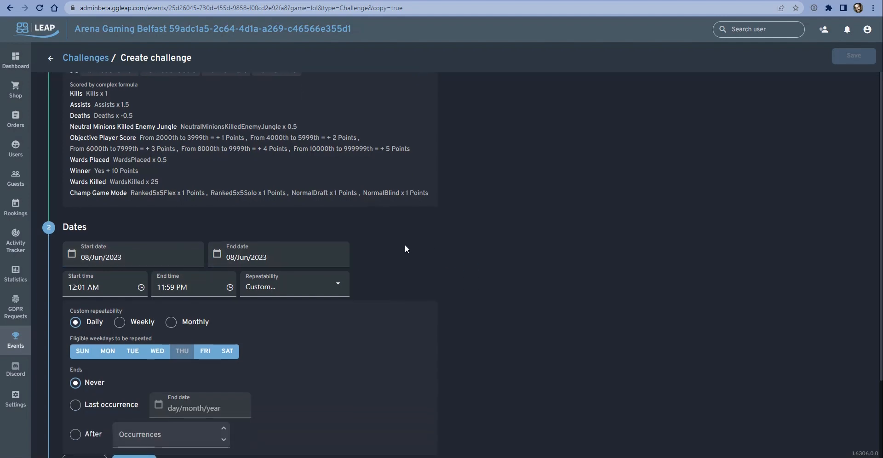
scroll(406, 249, down, 2)
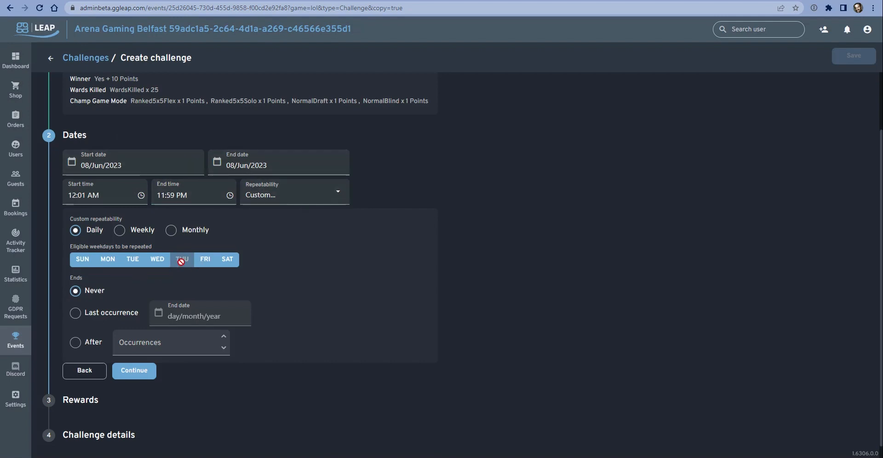
click(157, 259)
click(205, 259)
click(227, 259)
click(132, 259)
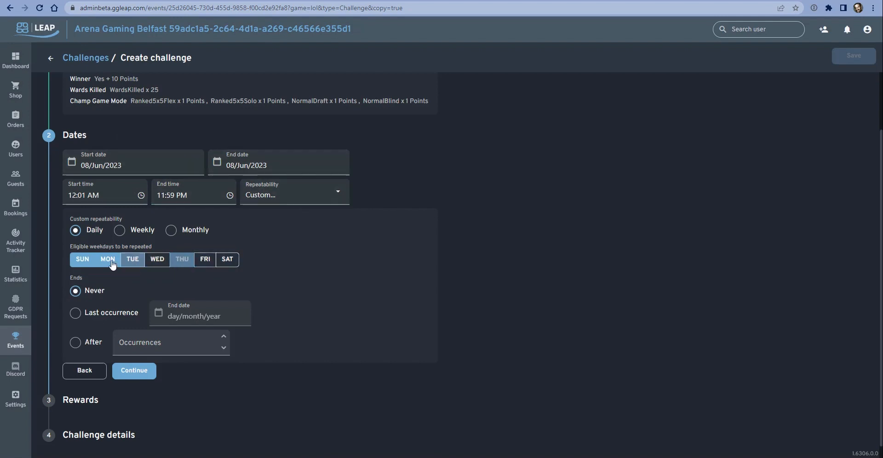
click(108, 259)
click(81, 259)
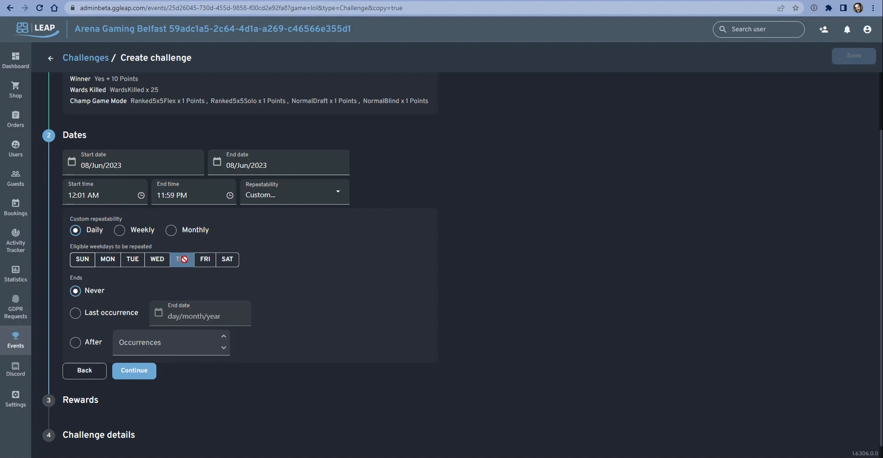
Step: End the repetition with a last occurrence on 28/Dec/2023, and proceed to the rewards
click(75, 313)
click(159, 314)
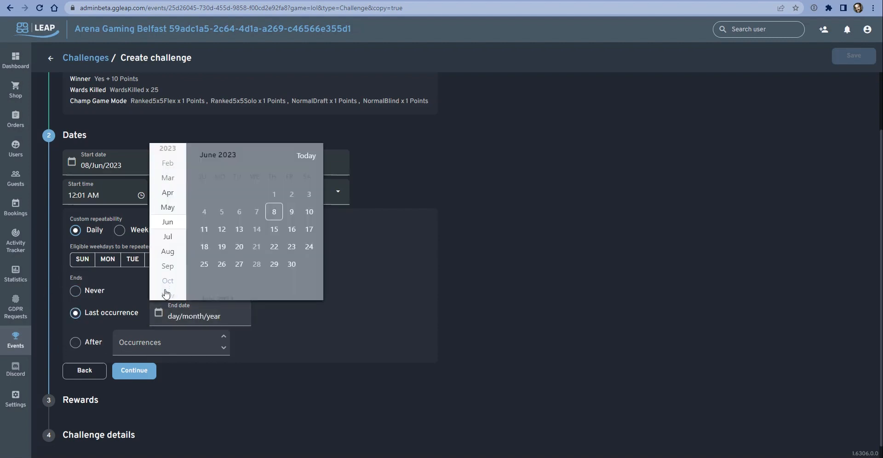
click(167, 177)
click(173, 182)
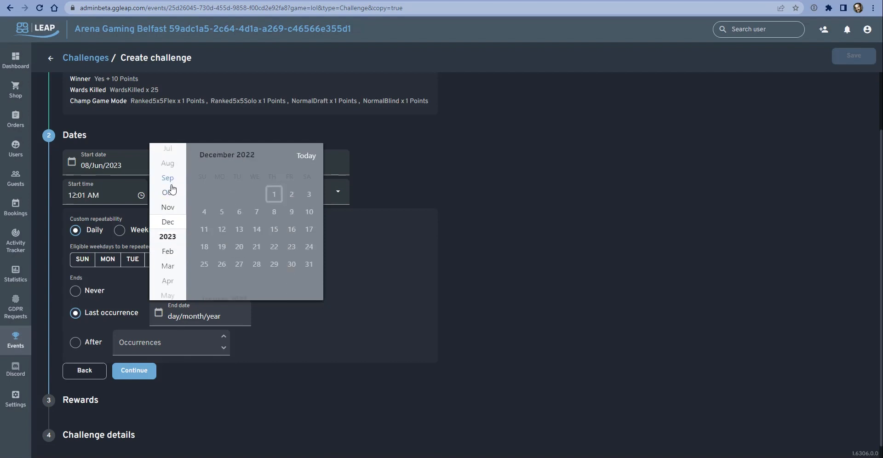
scroll(171, 252, down, 6)
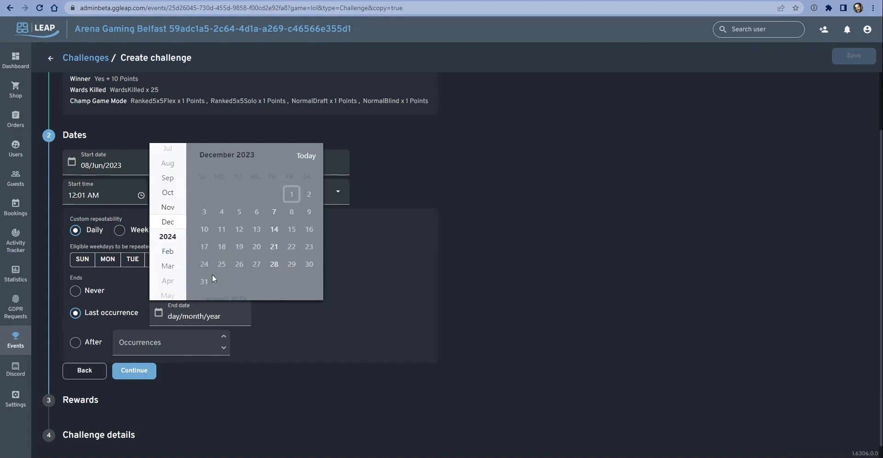
click(274, 264)
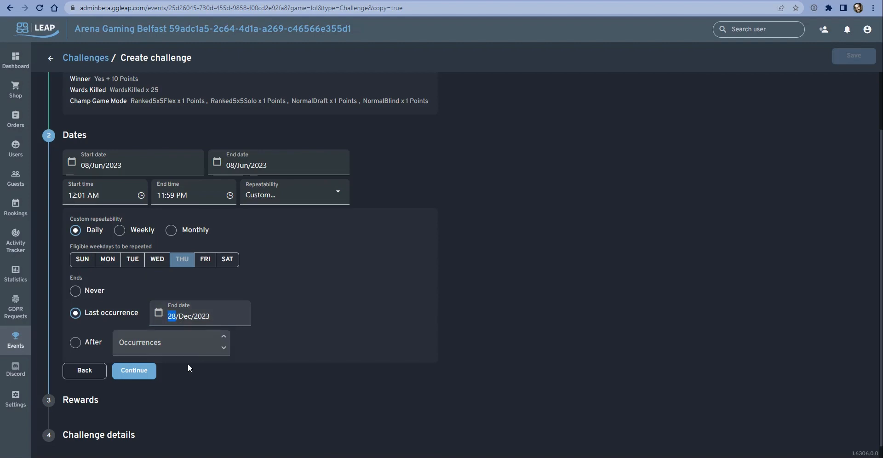
click(143, 370)
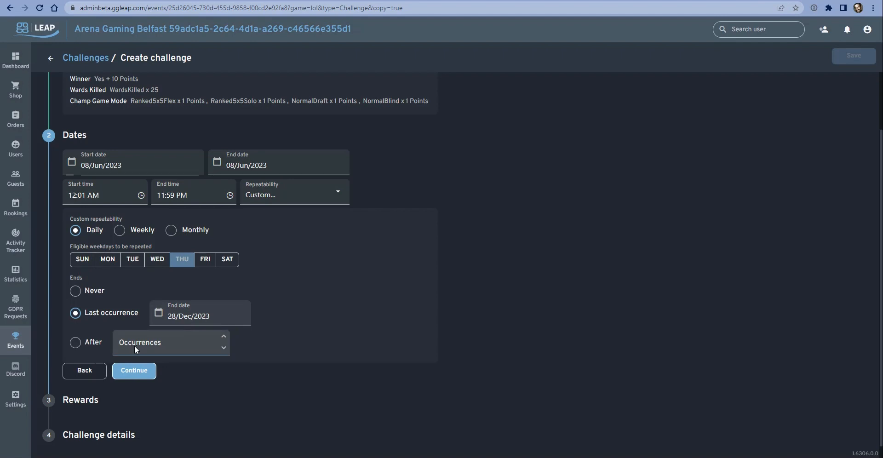
click(140, 378)
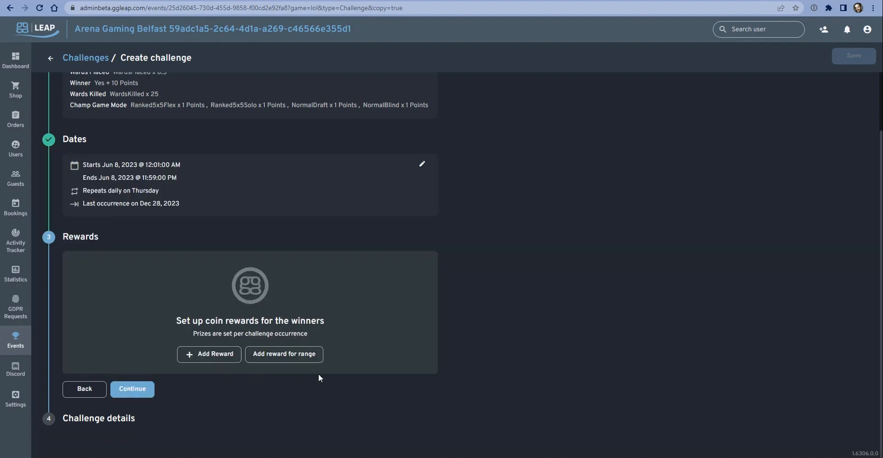
Step: Add a 5,000-coin reward for rank 1 and a range reward of 2,500 coins for ranks 2 to 5
click(208, 353)
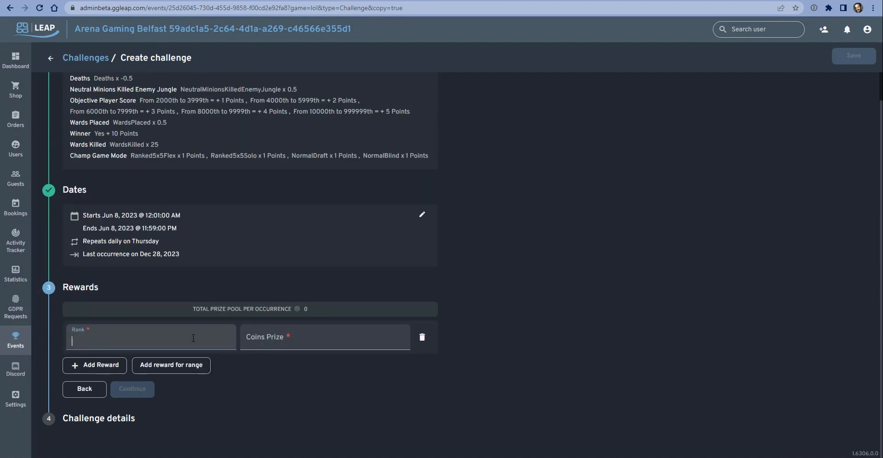
text(5000)
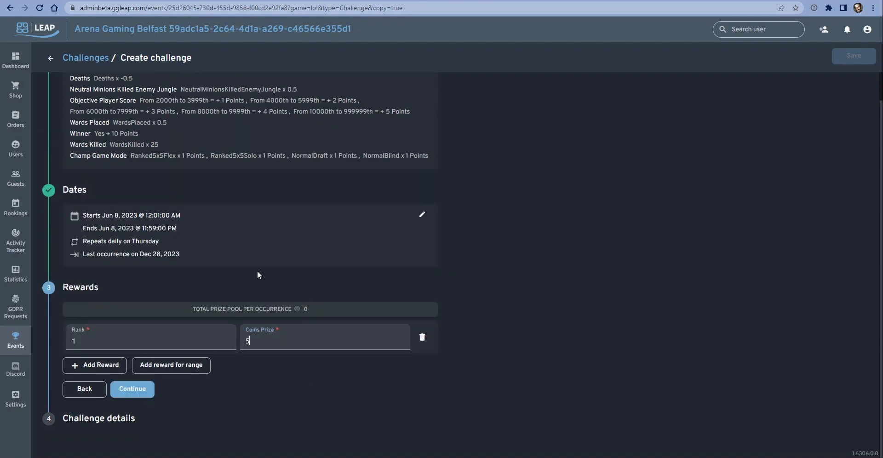
click(165, 368)
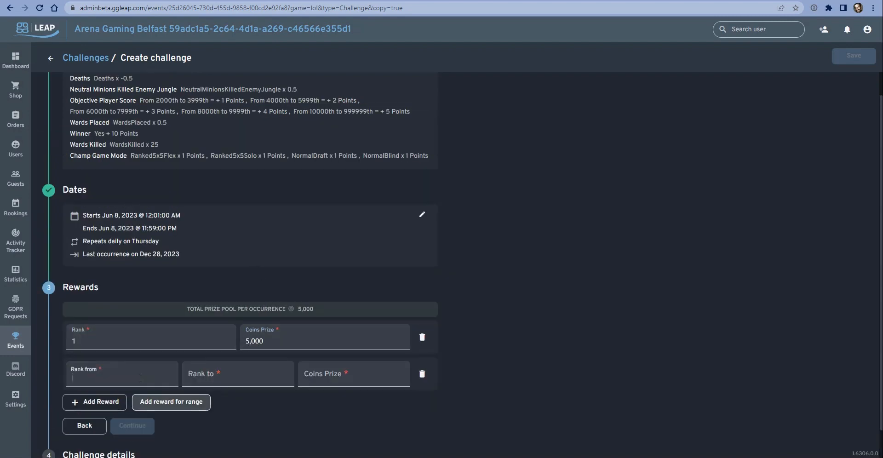
text(2)
key(Tab)
text(5)
click(323, 377)
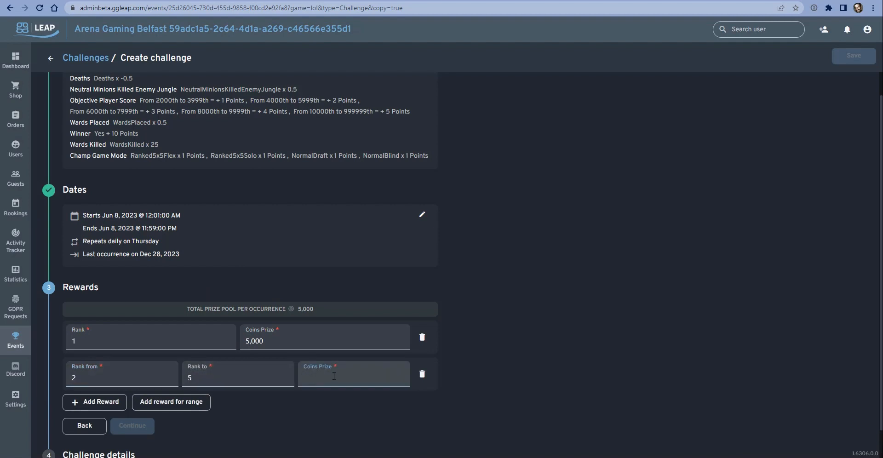
text(2500)
Step: Add a range reward of 1,000 coins for ranks 6 to 10, and proceed to the challenge details
click(180, 404)
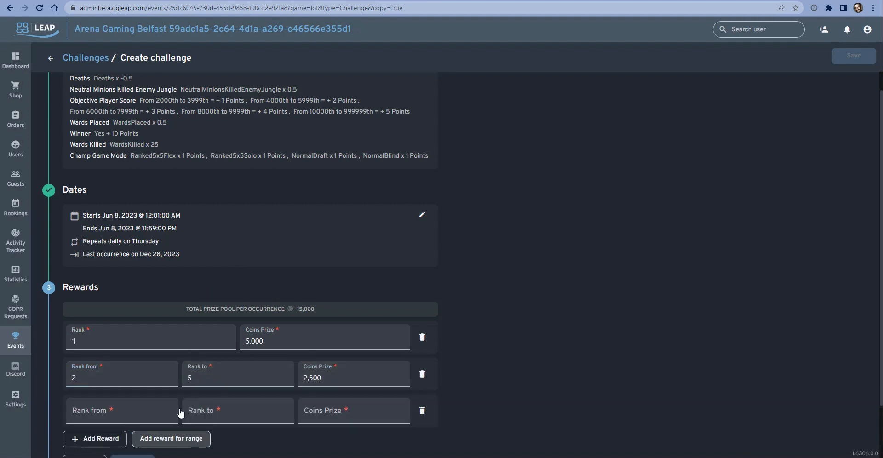
click(177, 412)
text(6)
click(253, 408)
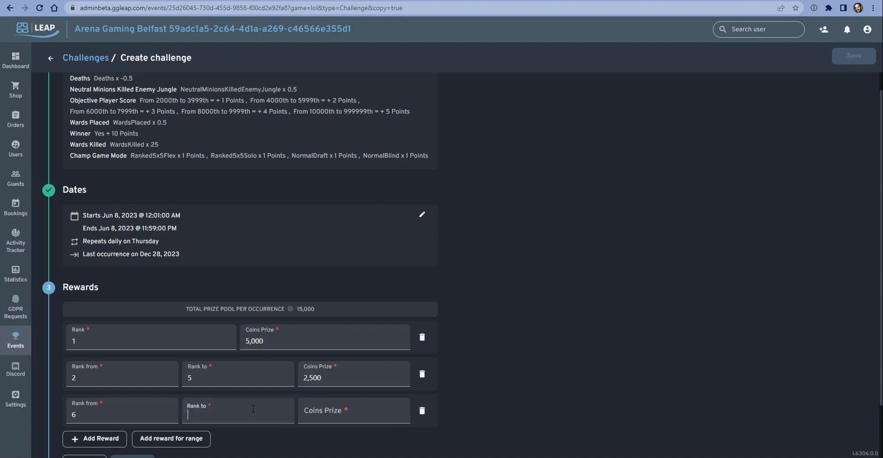
text(10)
click(311, 402)
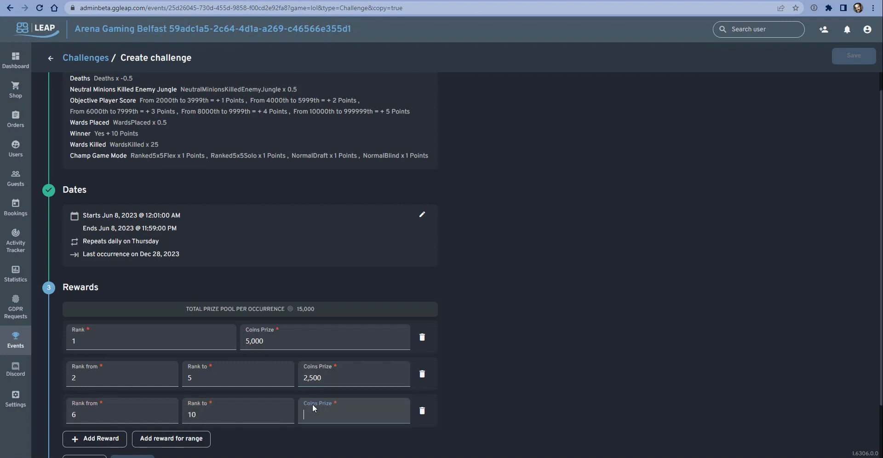
text(1000)
scroll(306, 406, down, 2)
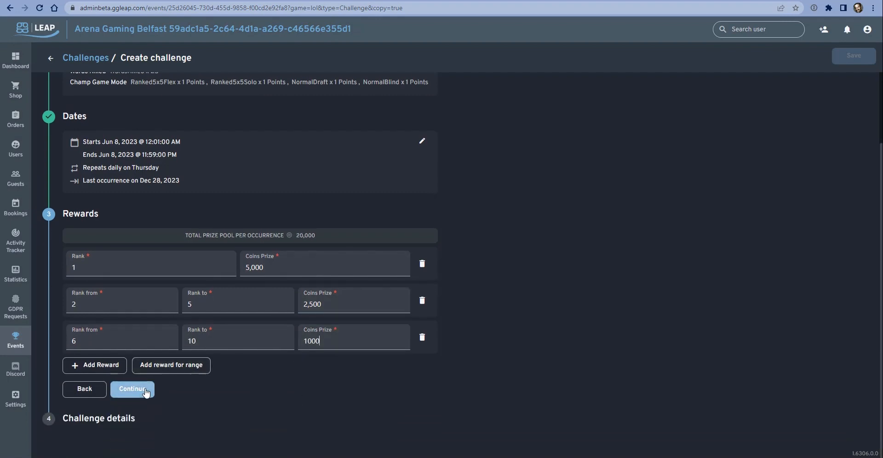
click(146, 391)
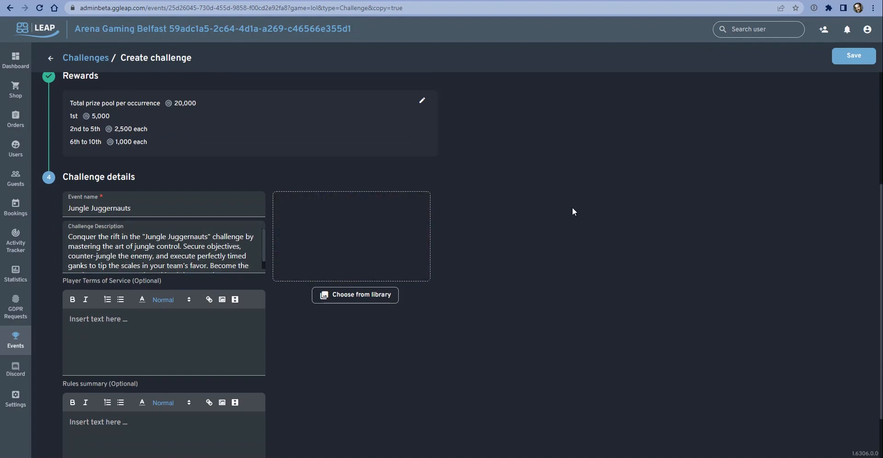
Step: Keep the template's event name, description and image, and finish creating the challenge
scroll(196, 251, down, 1)
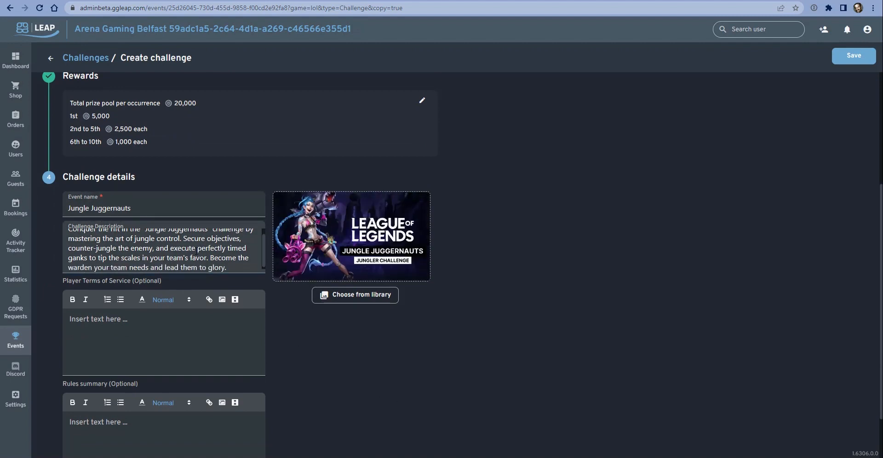
scroll(294, 349, down, 2)
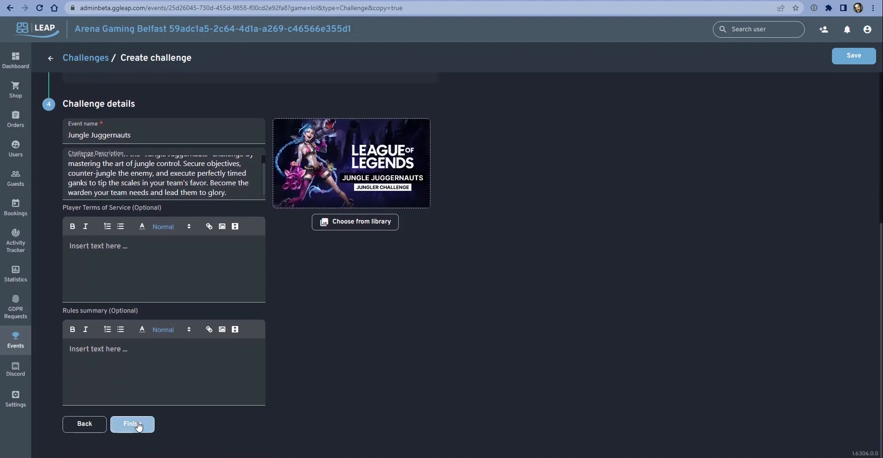
click(138, 425)
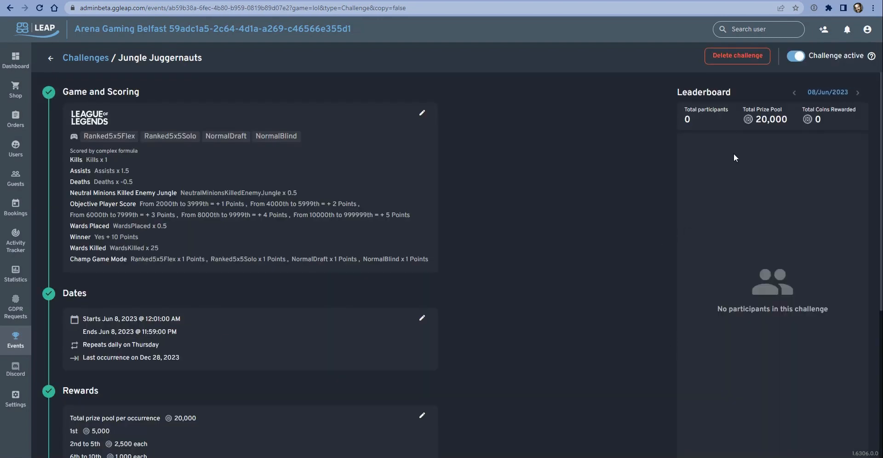
Step: Find the new Jungle Juggernauts challenge among the daily events and examine its scoring, dates, rewards and details
click(50, 59)
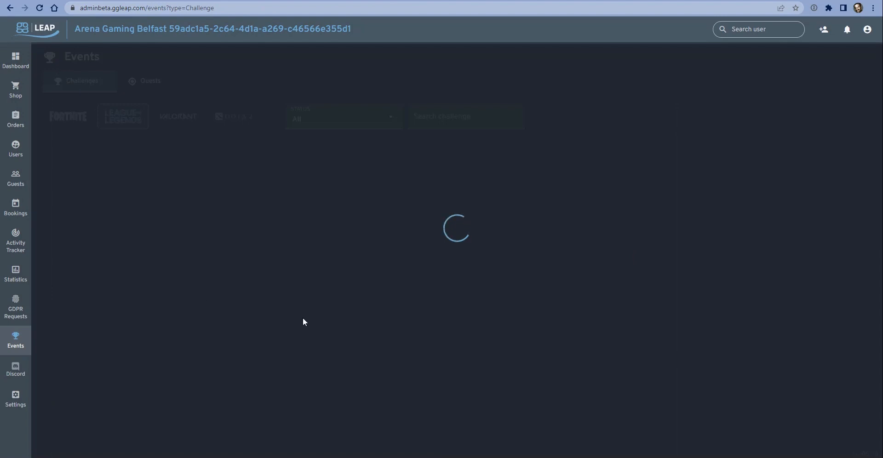
scroll(391, 349, down, 2)
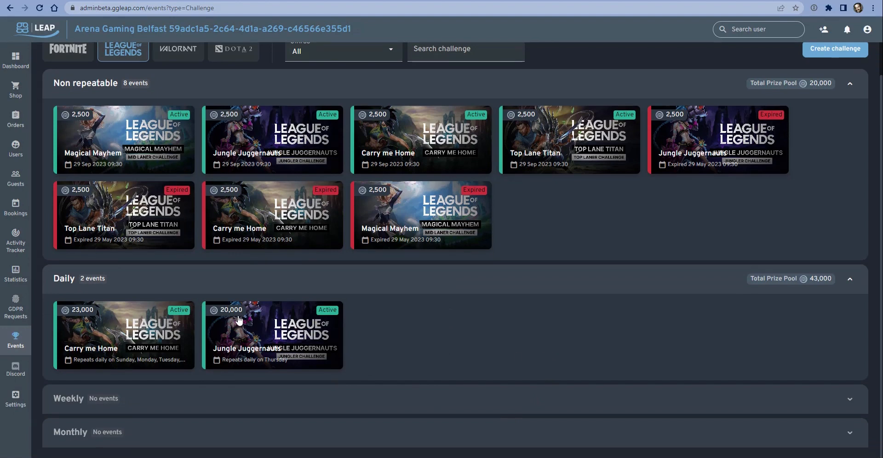
click(254, 331)
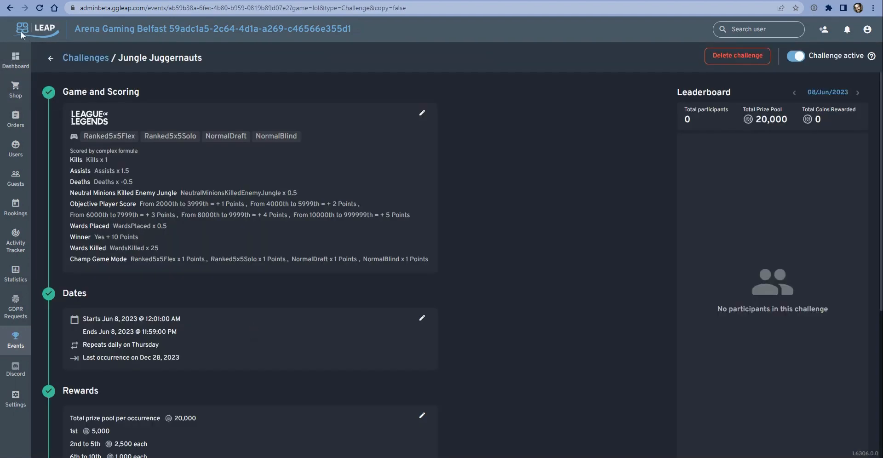
click(51, 58)
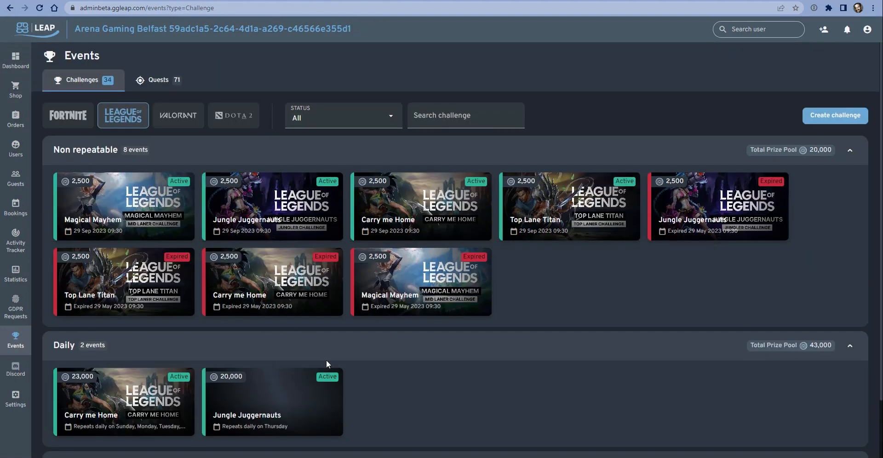
scroll(276, 358, down, 2)
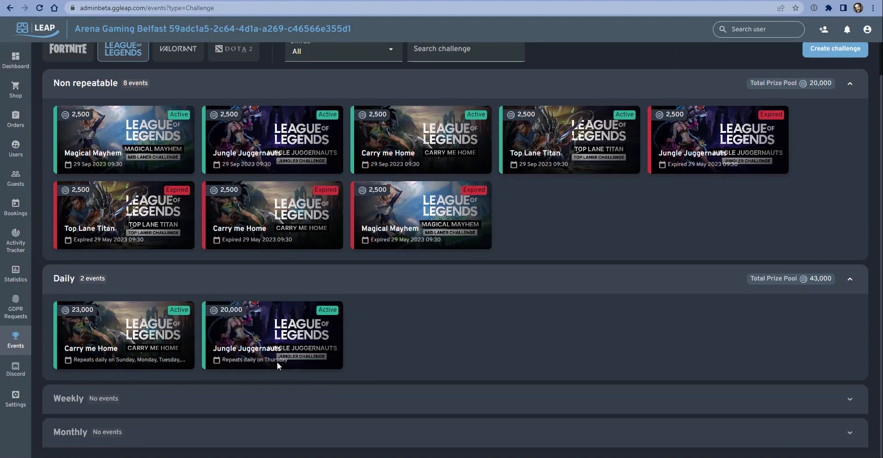
click(276, 347)
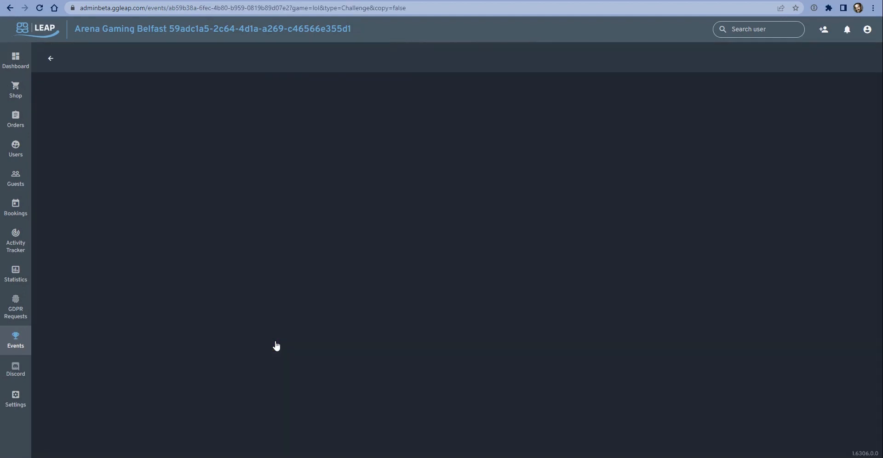
scroll(435, 321, down, 2)
scroll(272, 363, down, 3)
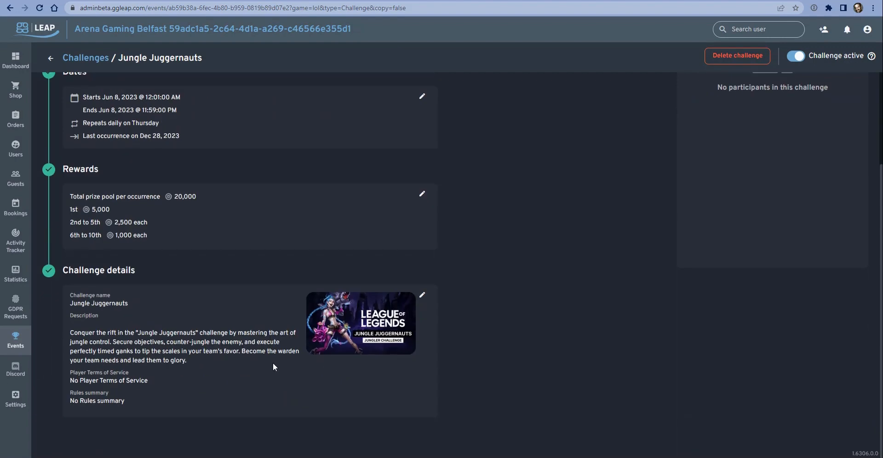
scroll(165, 393, up, 5)
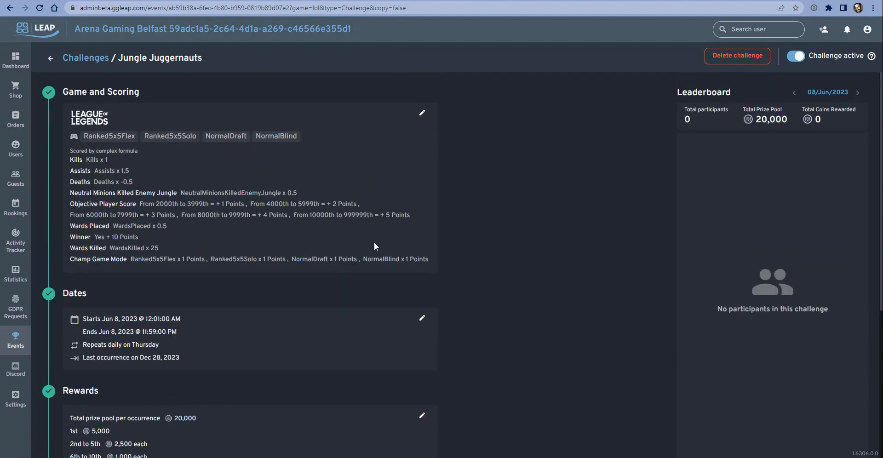